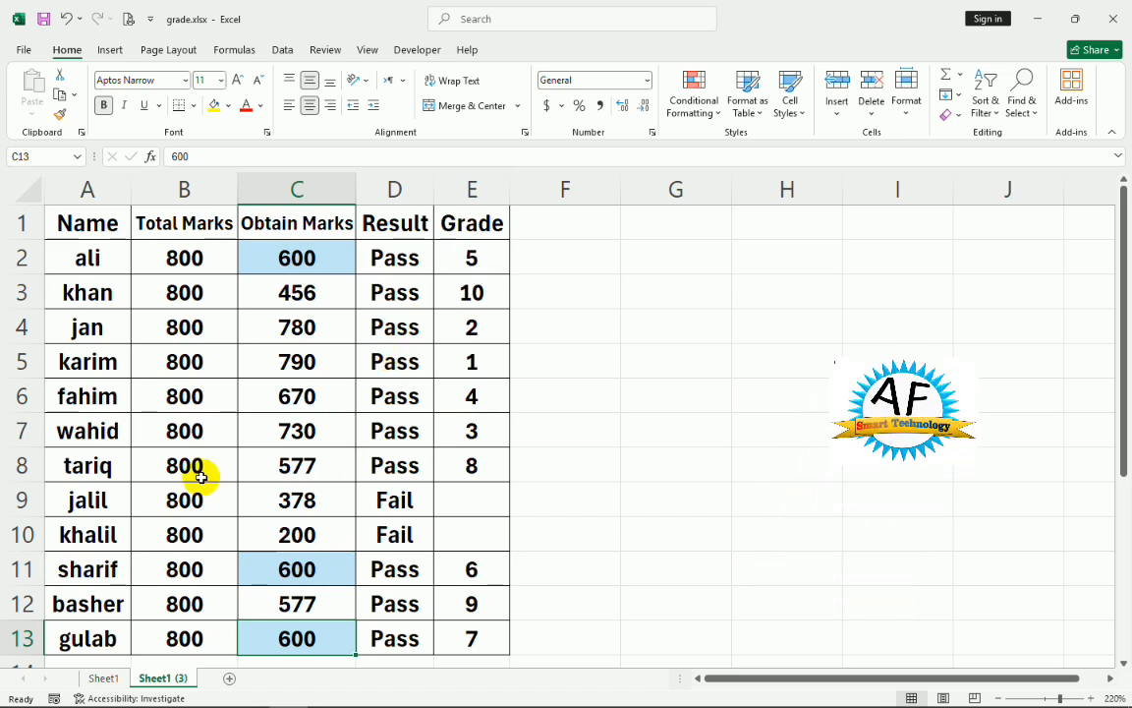
Step: Clear the existing Result values in D2:D13 on Sheet1
left_click(102, 677)
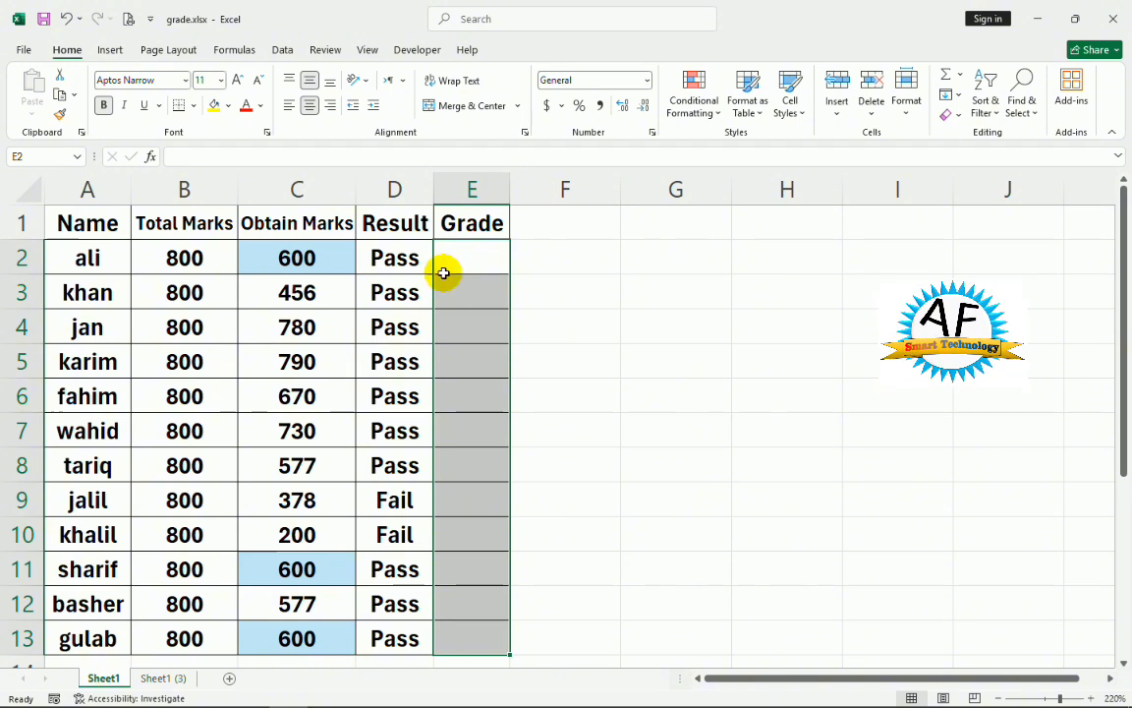
left_click_drag(403, 256, 404, 649)
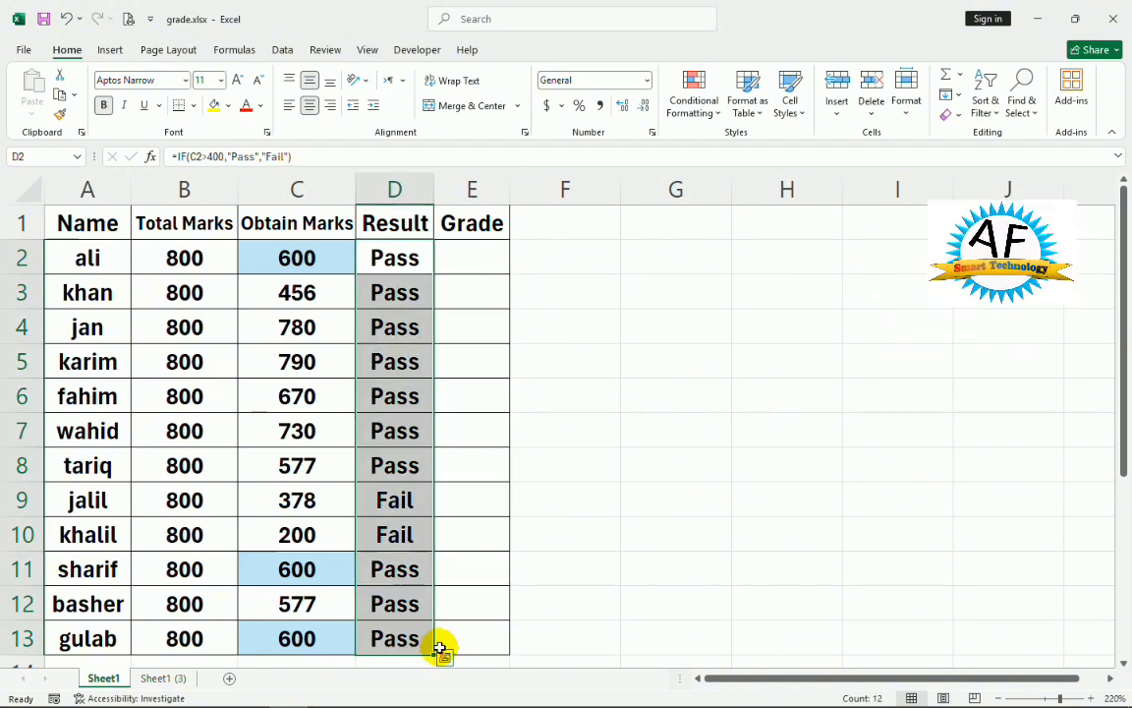
key("Delete")
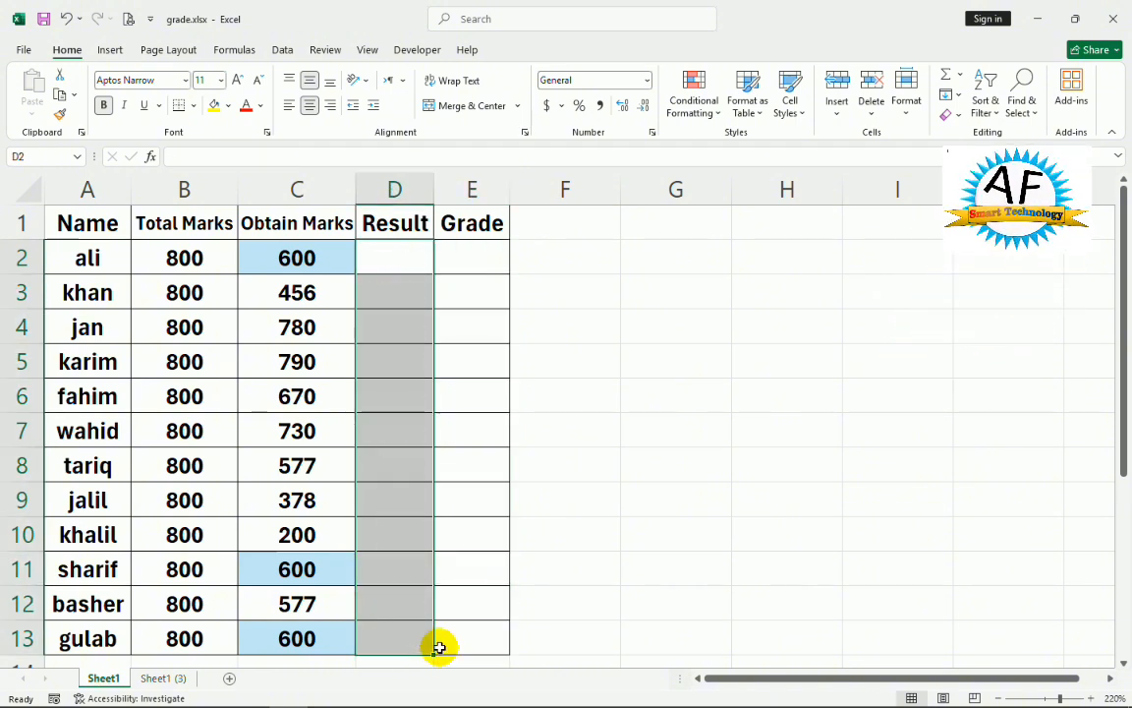
Step: Enter the formula =IF(C2>=400,"Pass","Fail") in D2, the first cell of the Result column
left_click(381, 262)
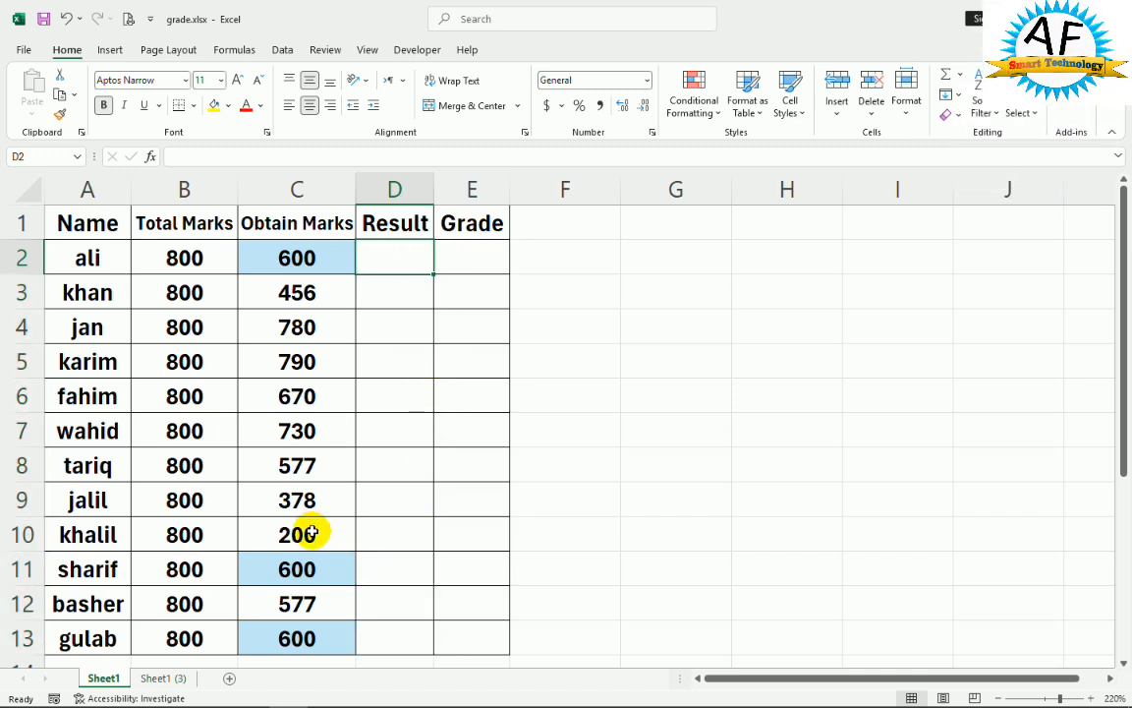
type("=if")
key("Tab")
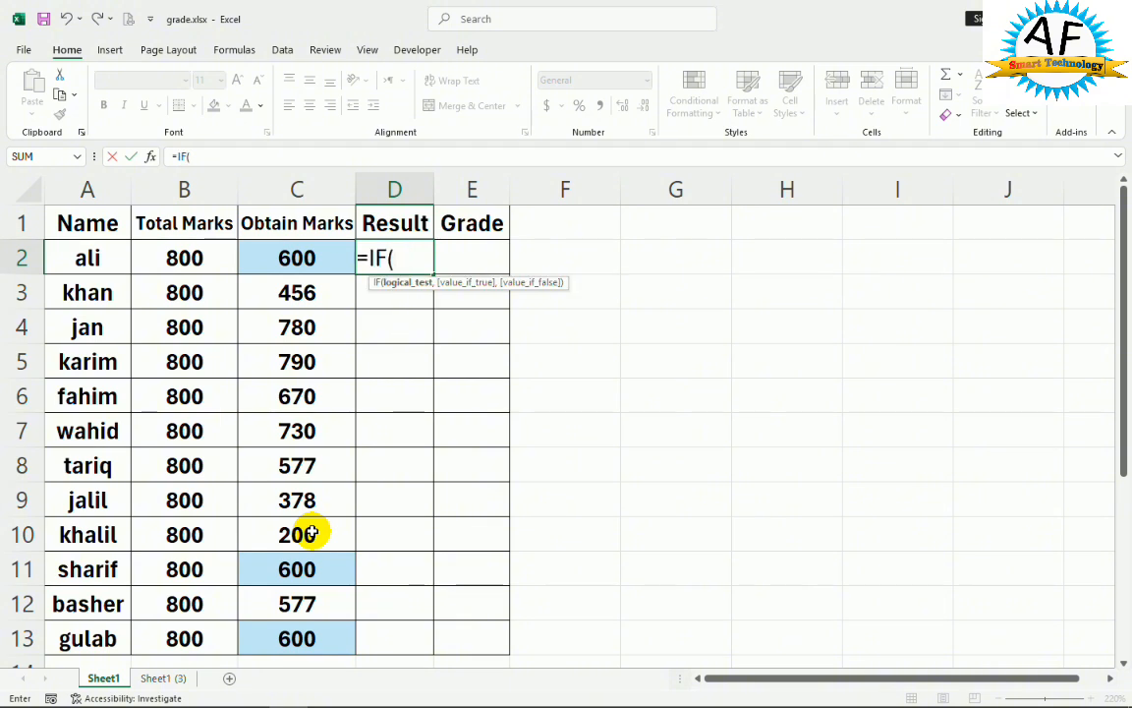
left_click(298, 258)
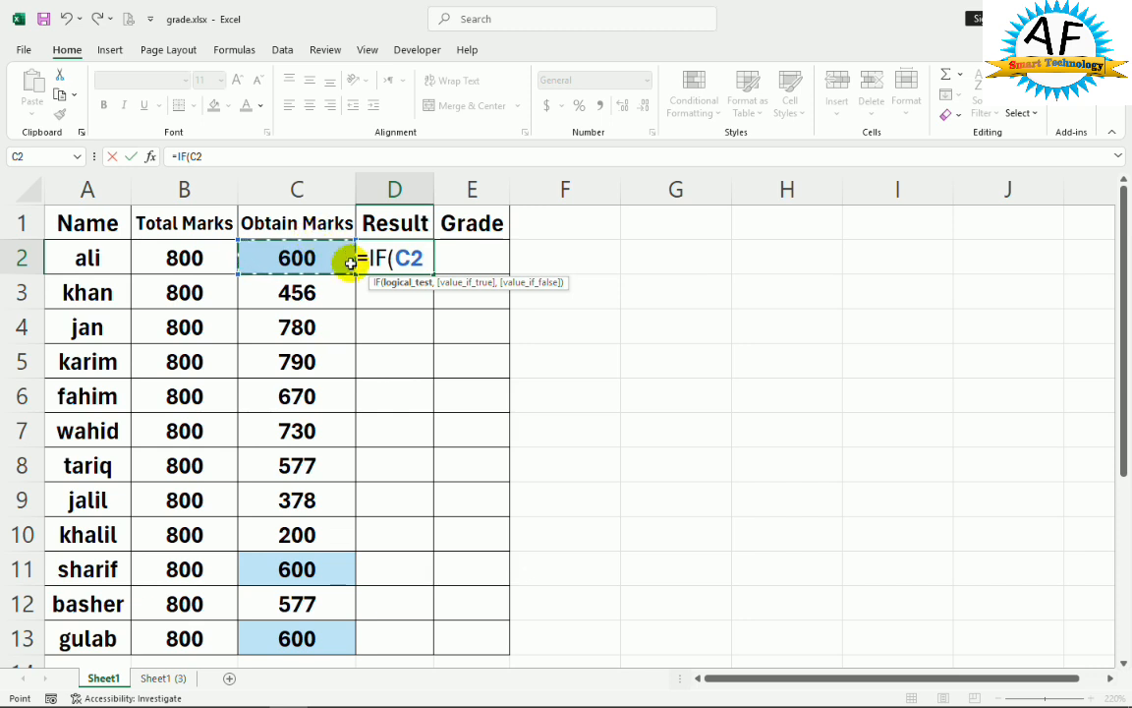
type(">=")
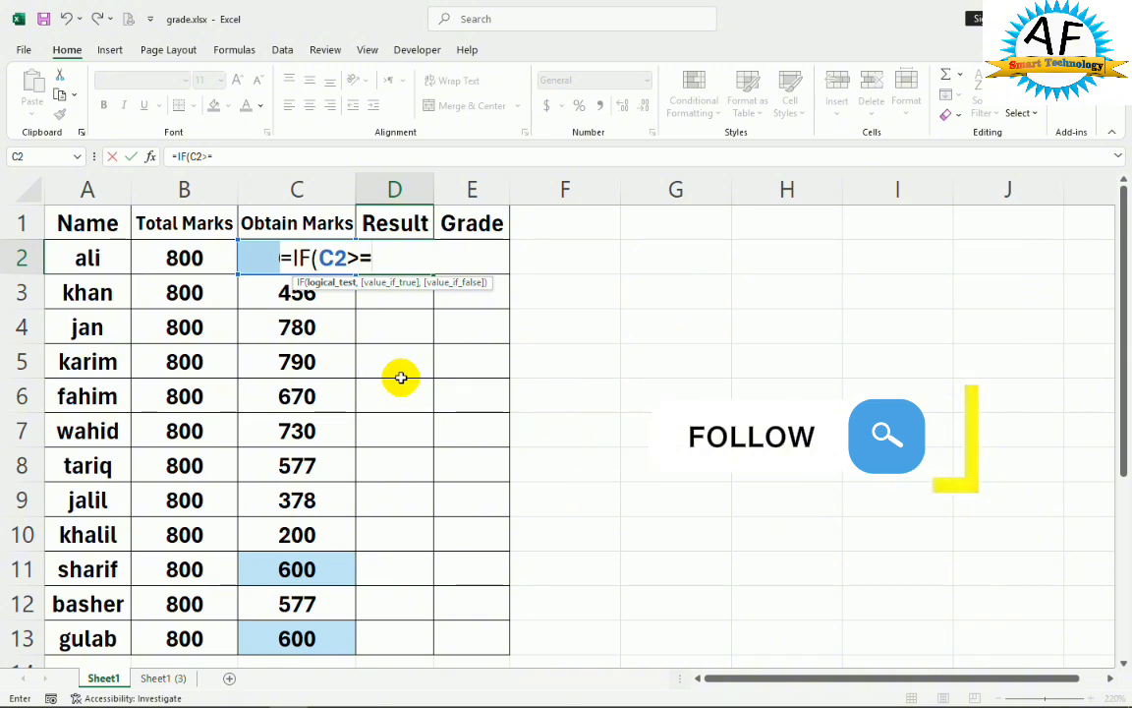
type("400")
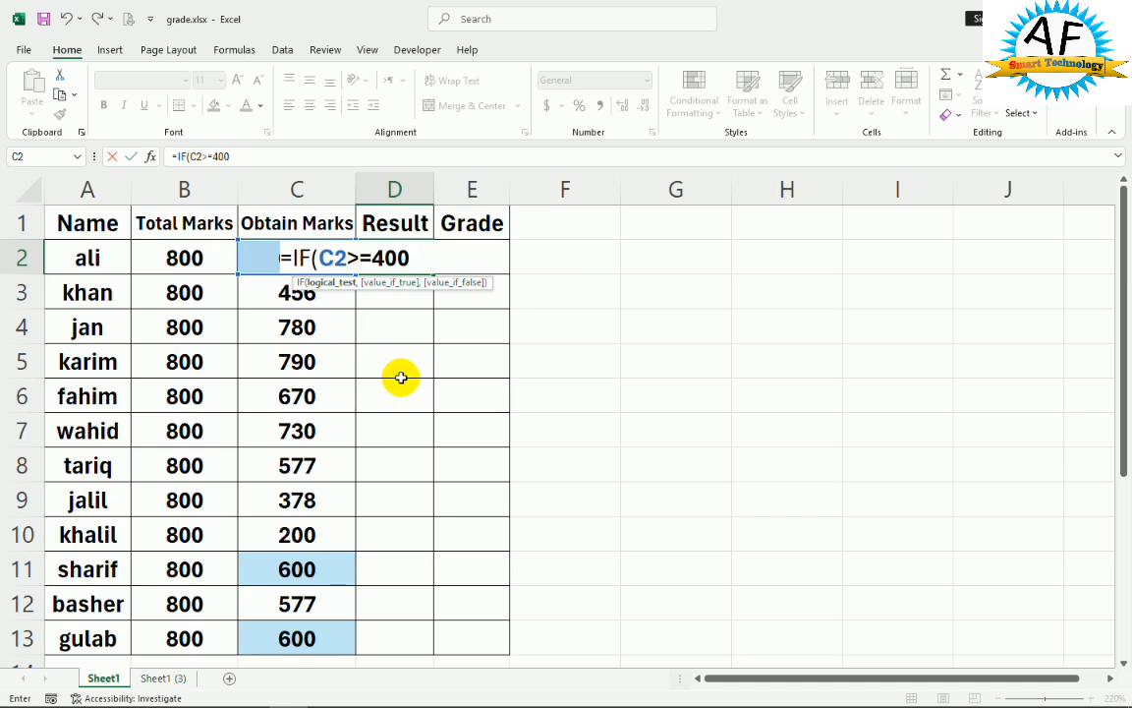
type(",\"Pass")
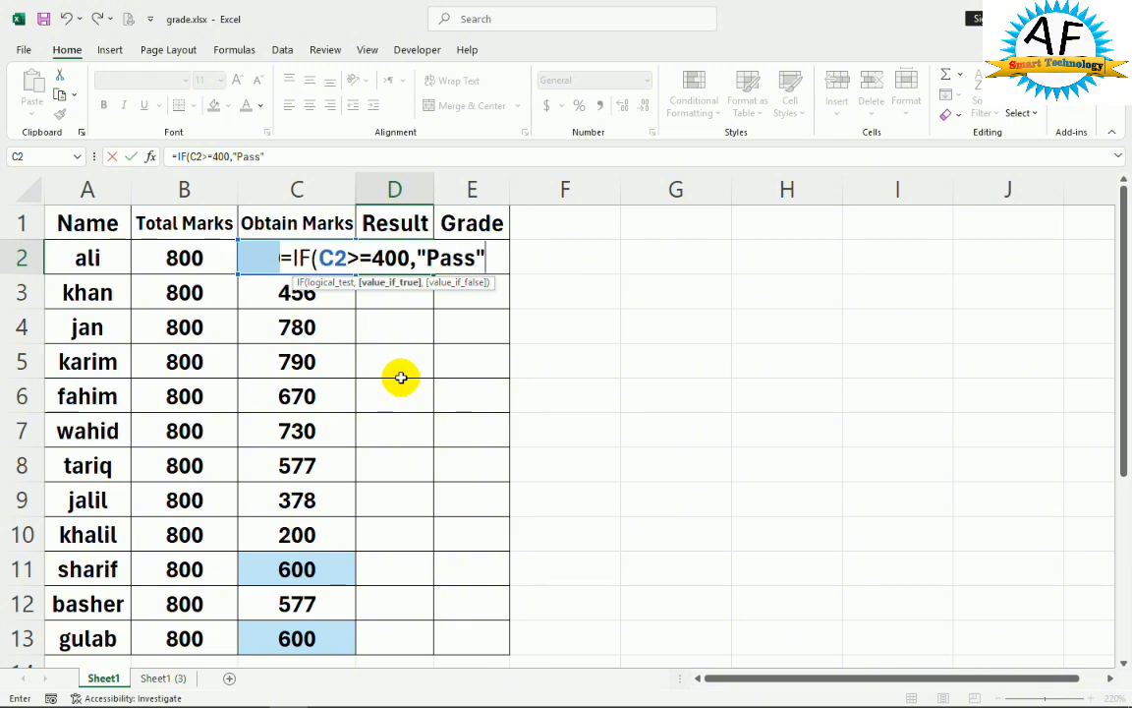
type("\",")
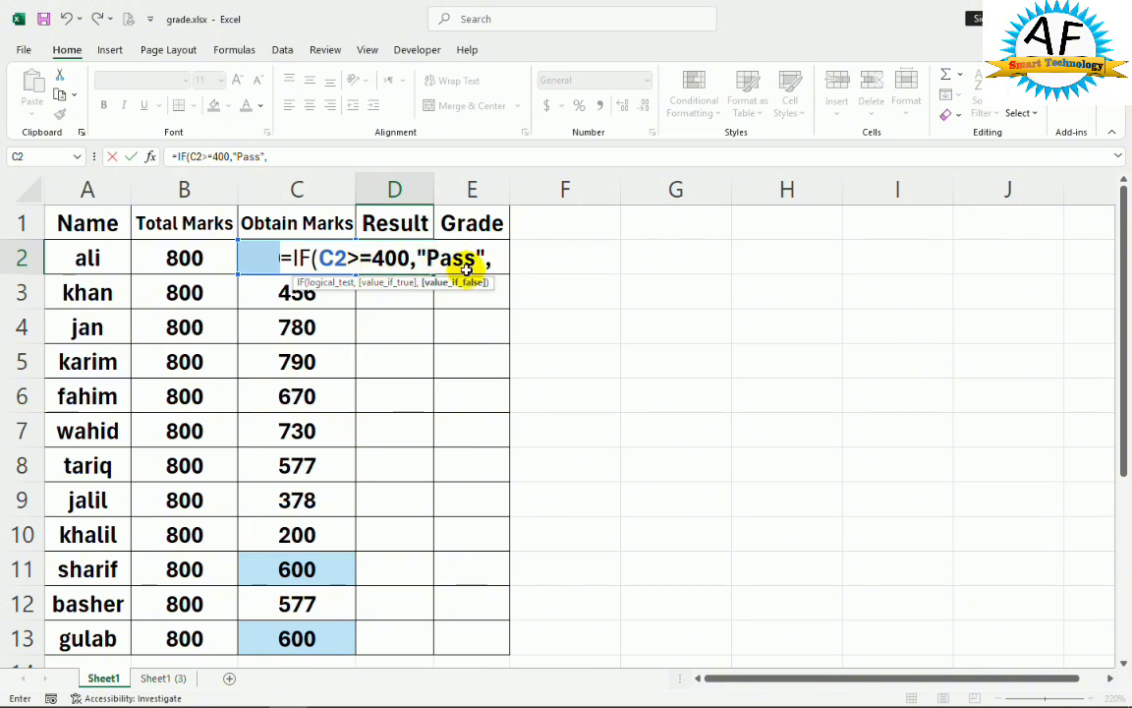
type("Fail")
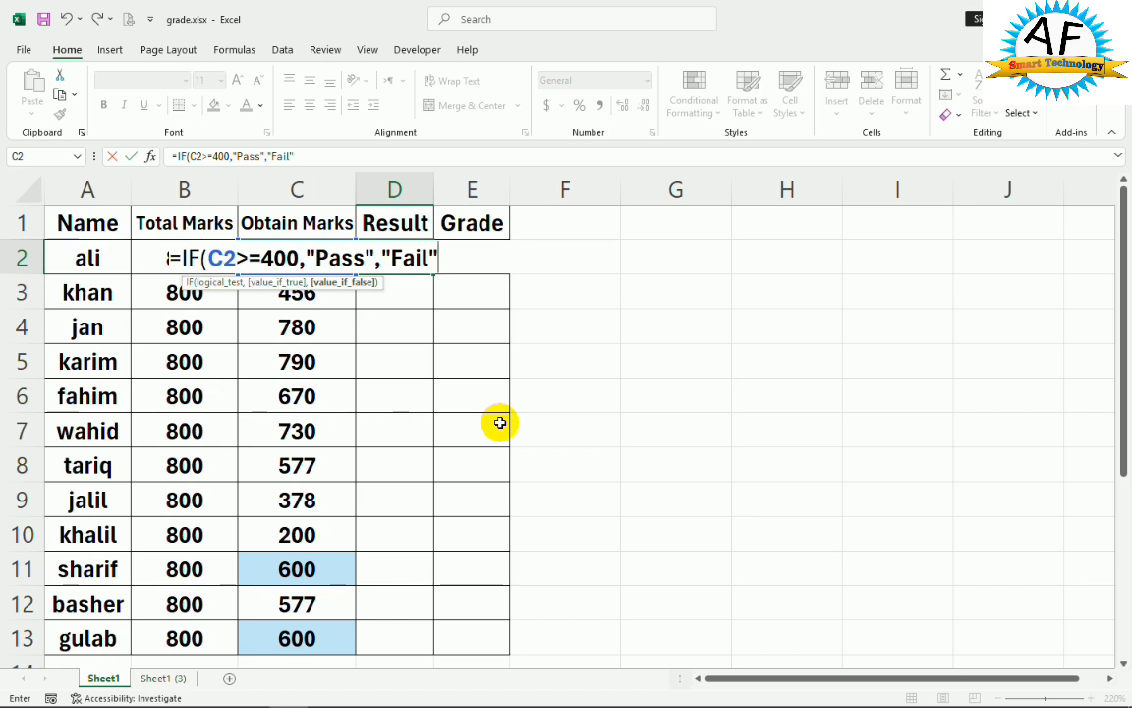
type(")")
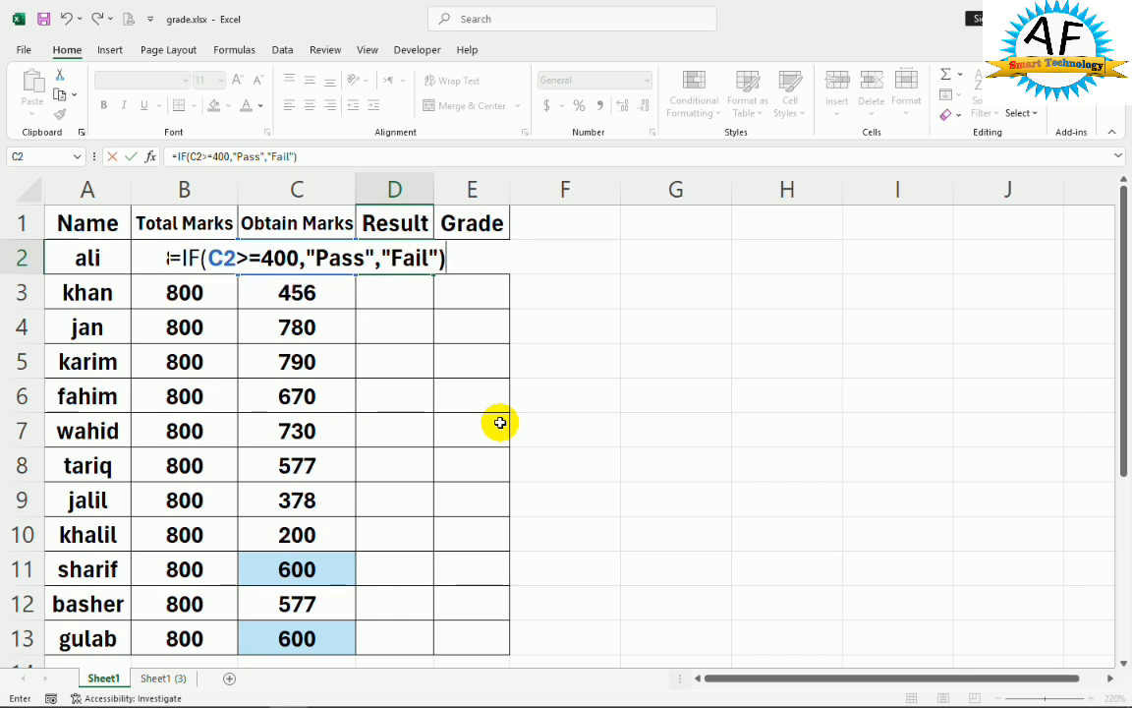
key("Return")
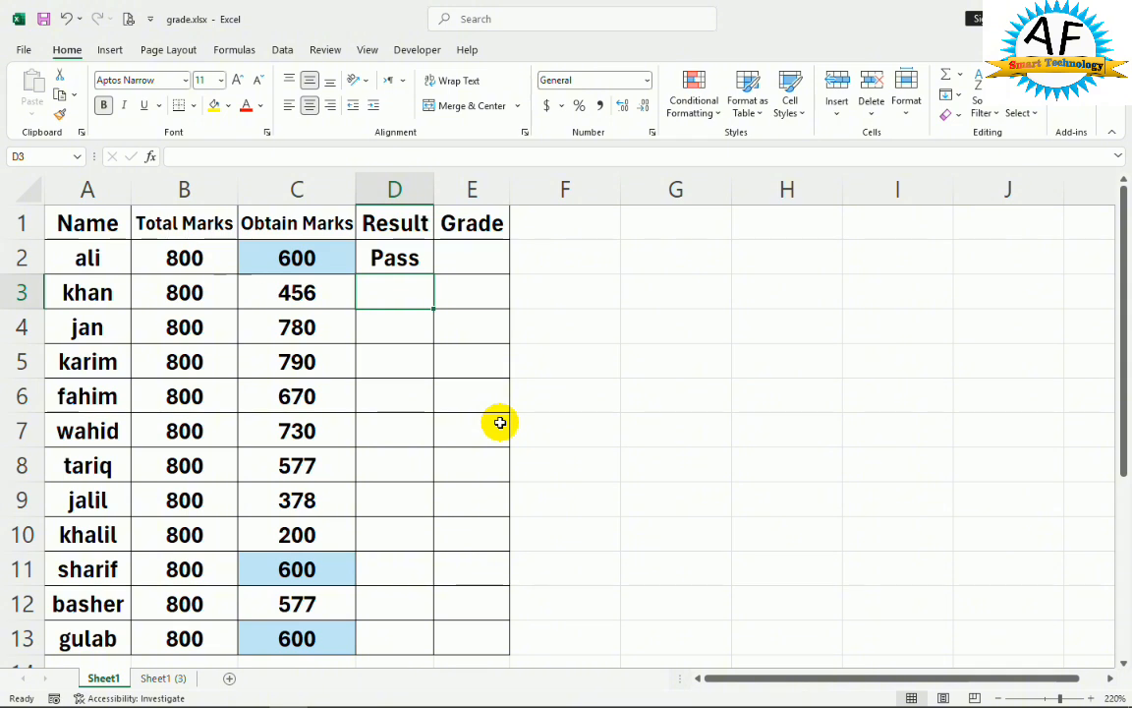
Step: Fill the D2 formula down the Result column through D13 and check cells D9 and D10
left_click(409, 263)
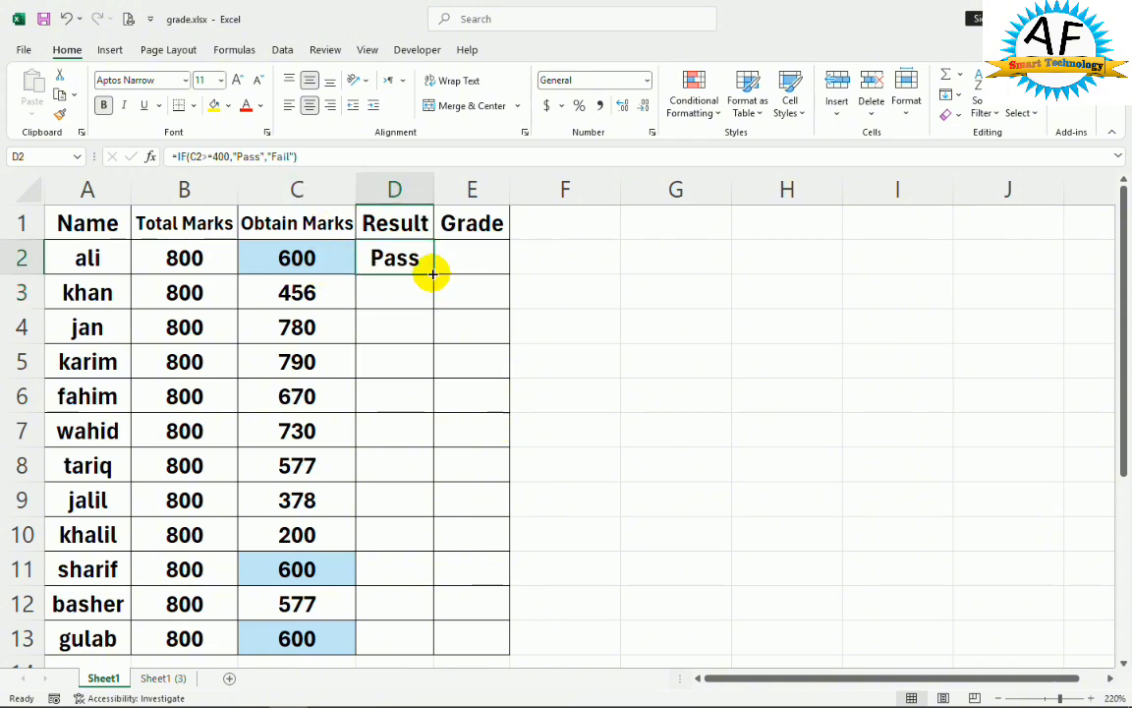
double_click(432, 274)
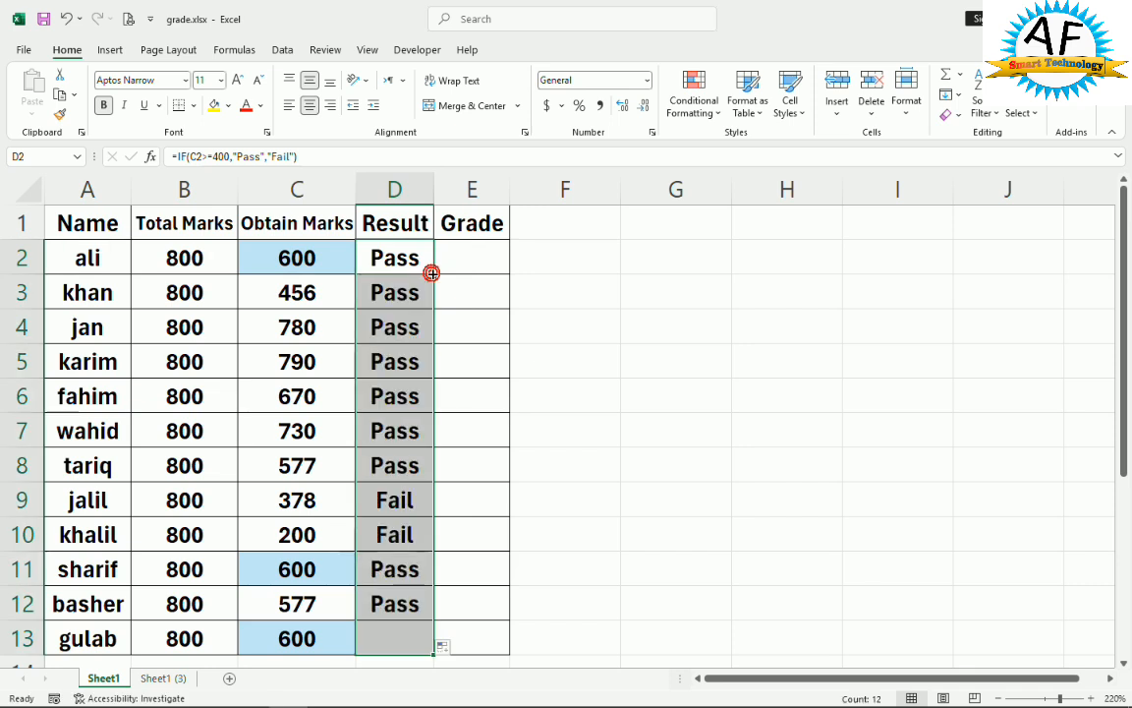
left_click(411, 504)
left_click(404, 532)
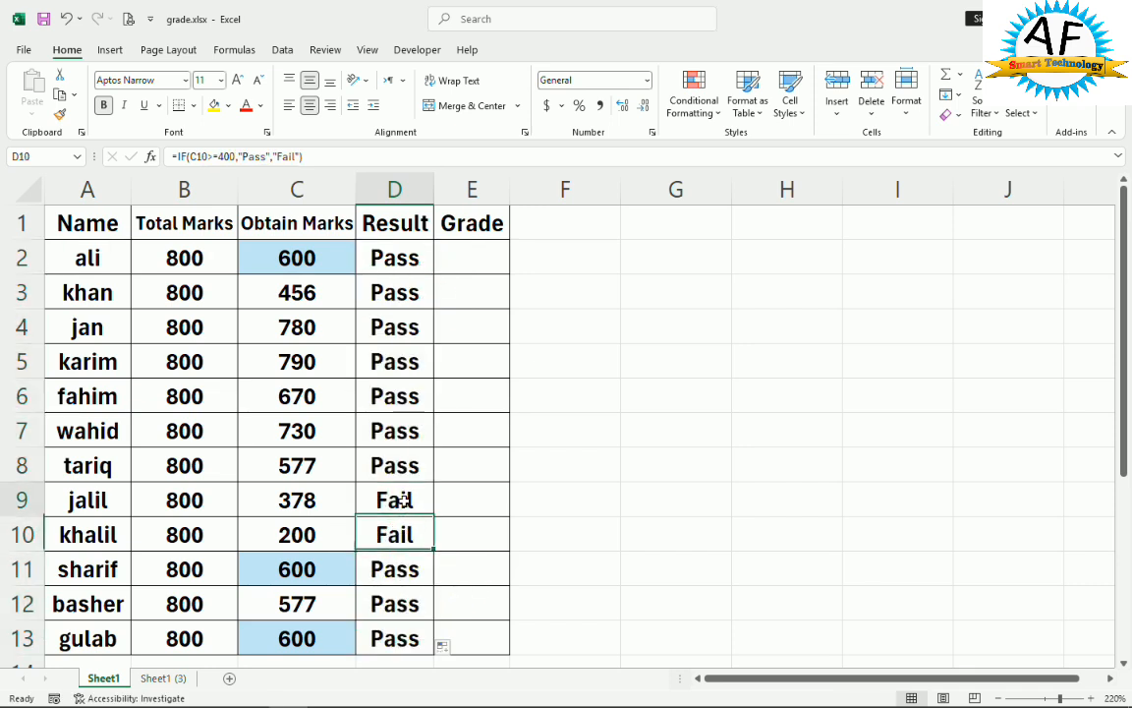
left_click(405, 499)
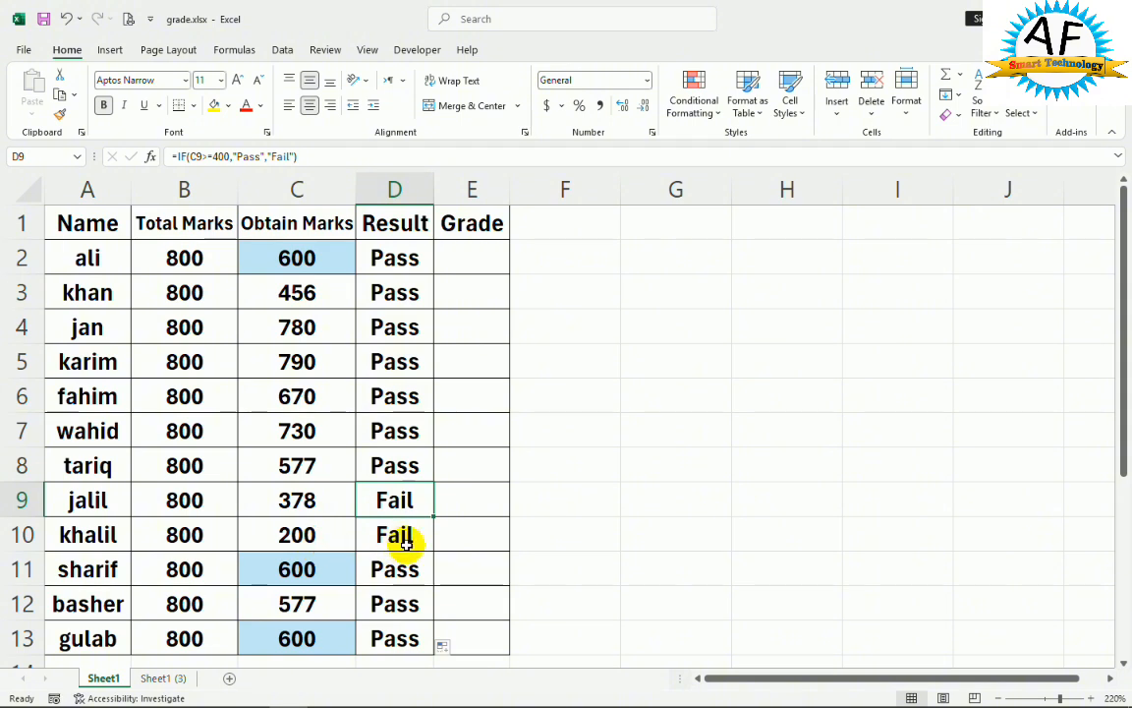
Step: Begin an IF formula in E2 under Grade with the logical test D2="Pass"
left_click(469, 261)
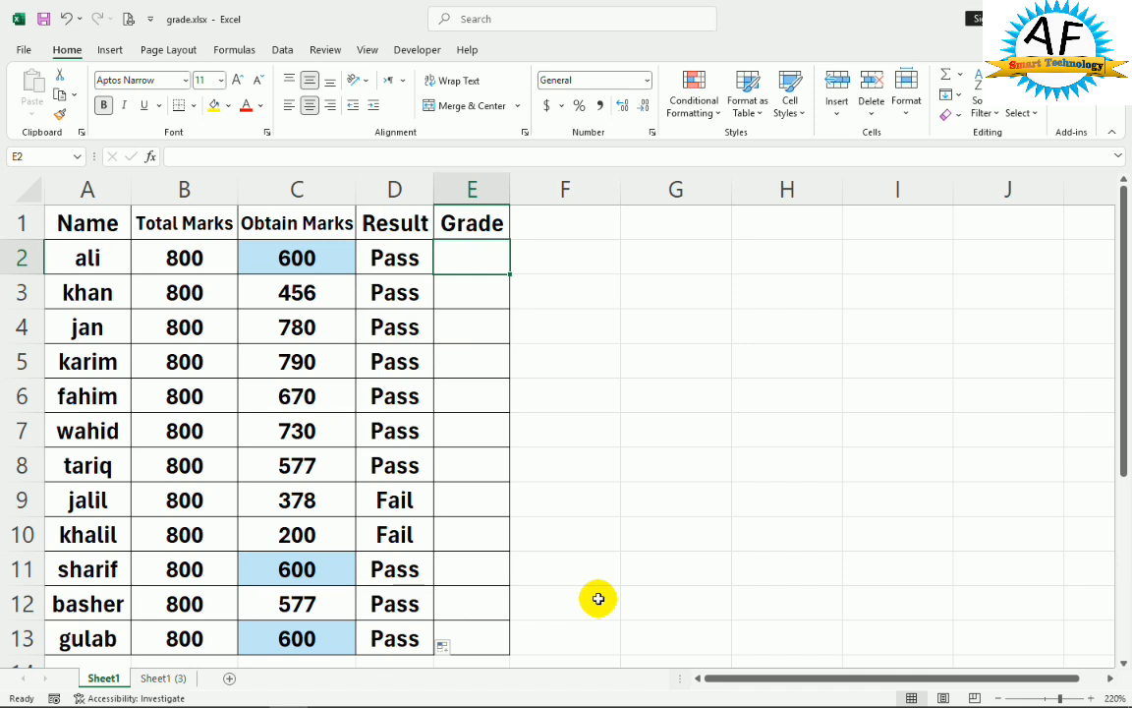
type("=")
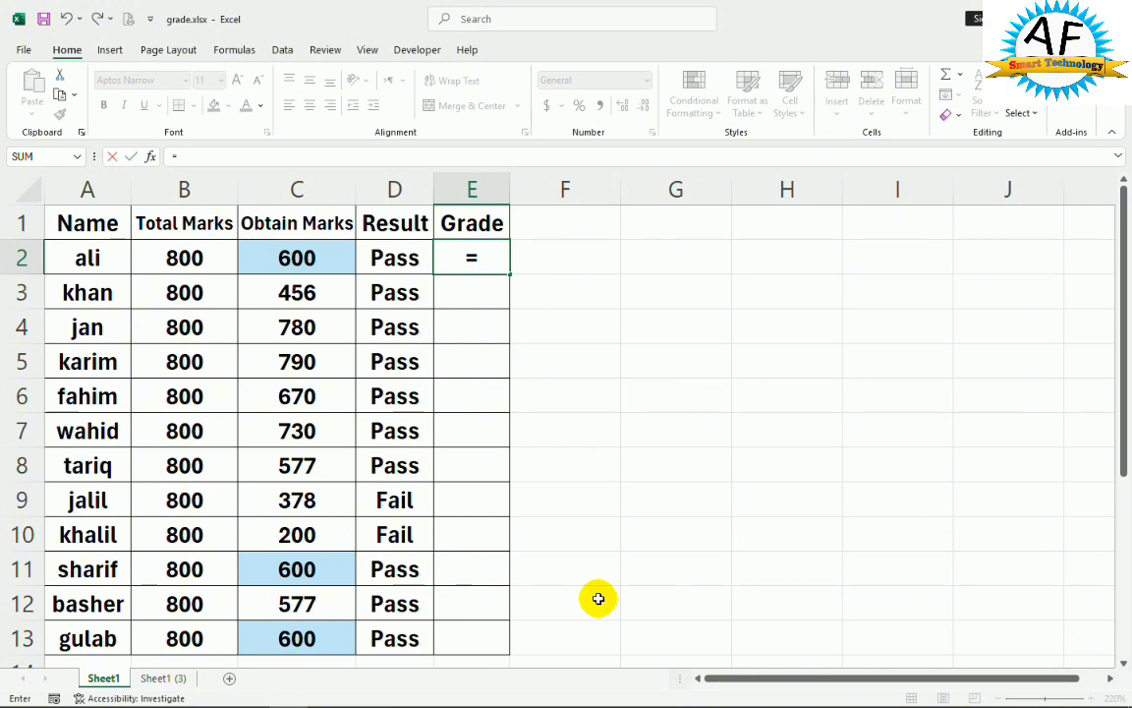
type("if")
key("Tab")
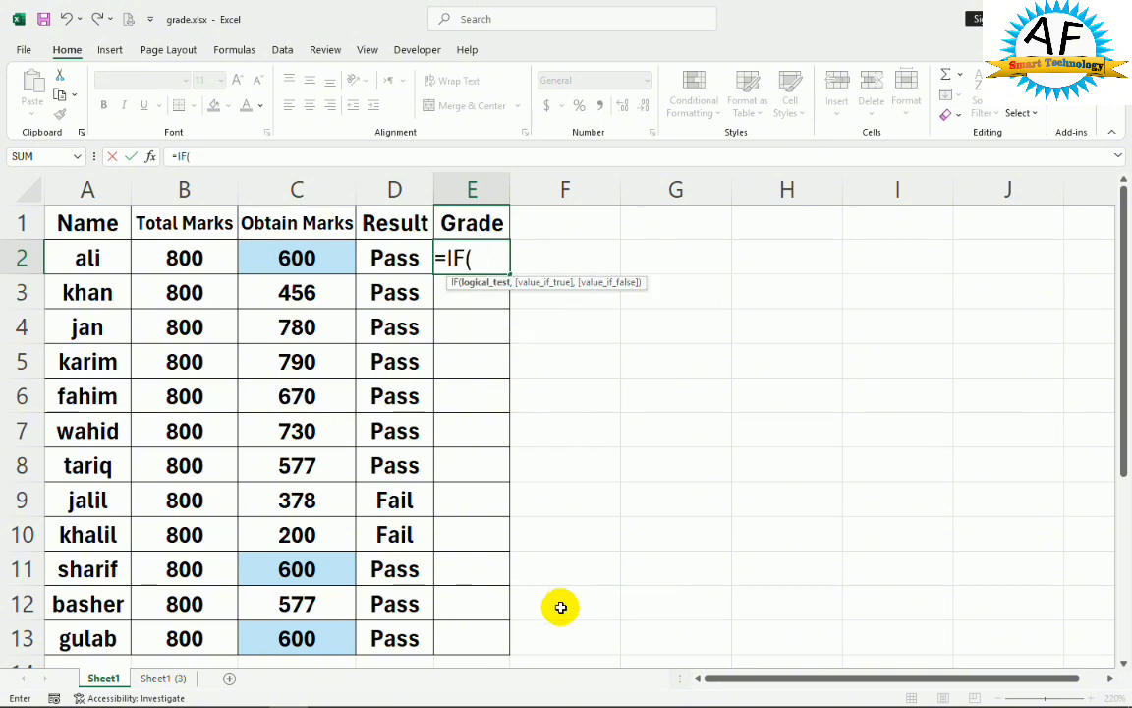
left_click(393, 257)
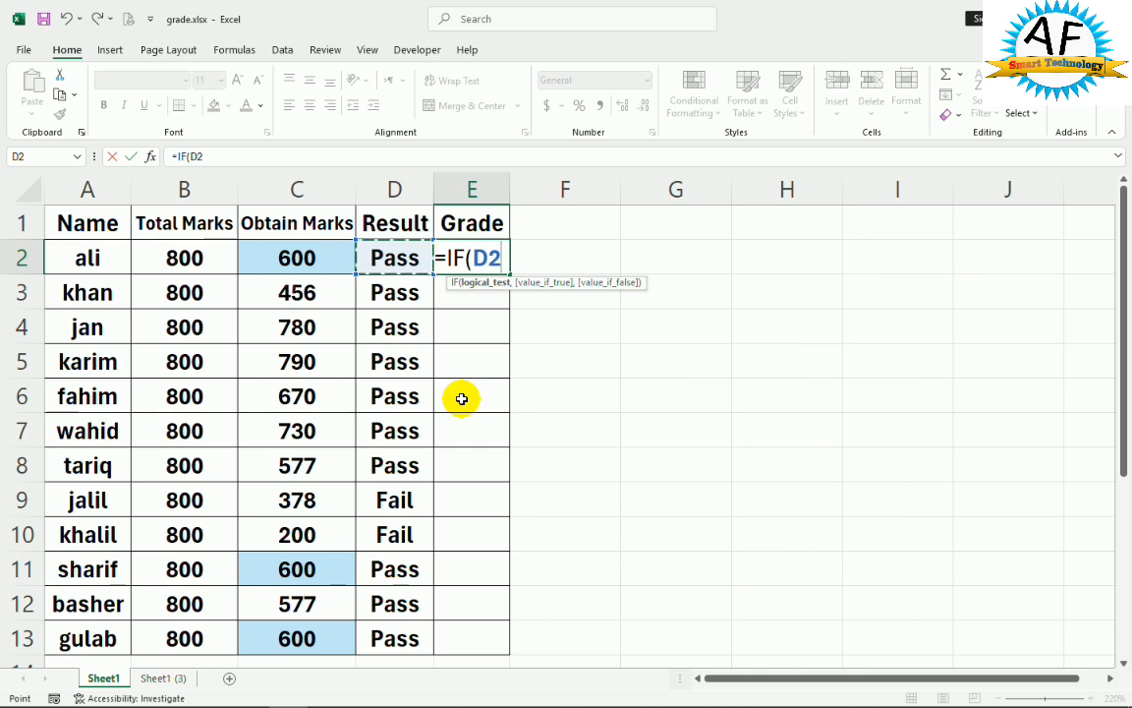
type("=\"Pass")
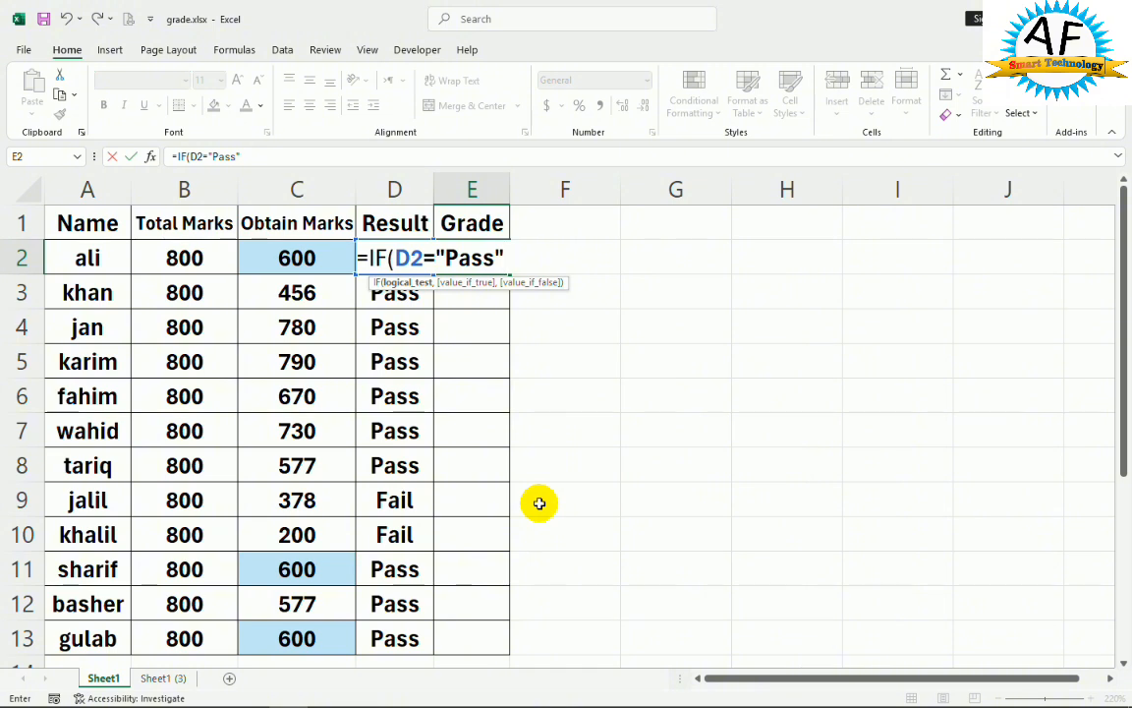
type(",")
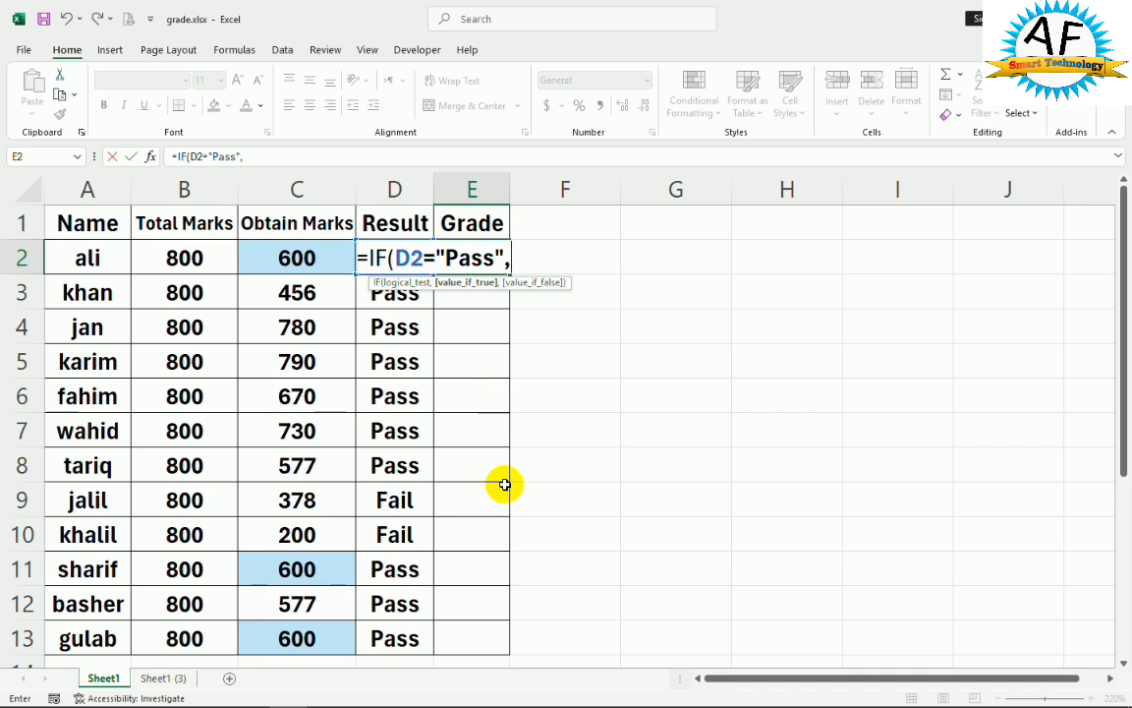
Step: Nest the RANK function as the value if true, using C2 as the number to rank
type("ra")
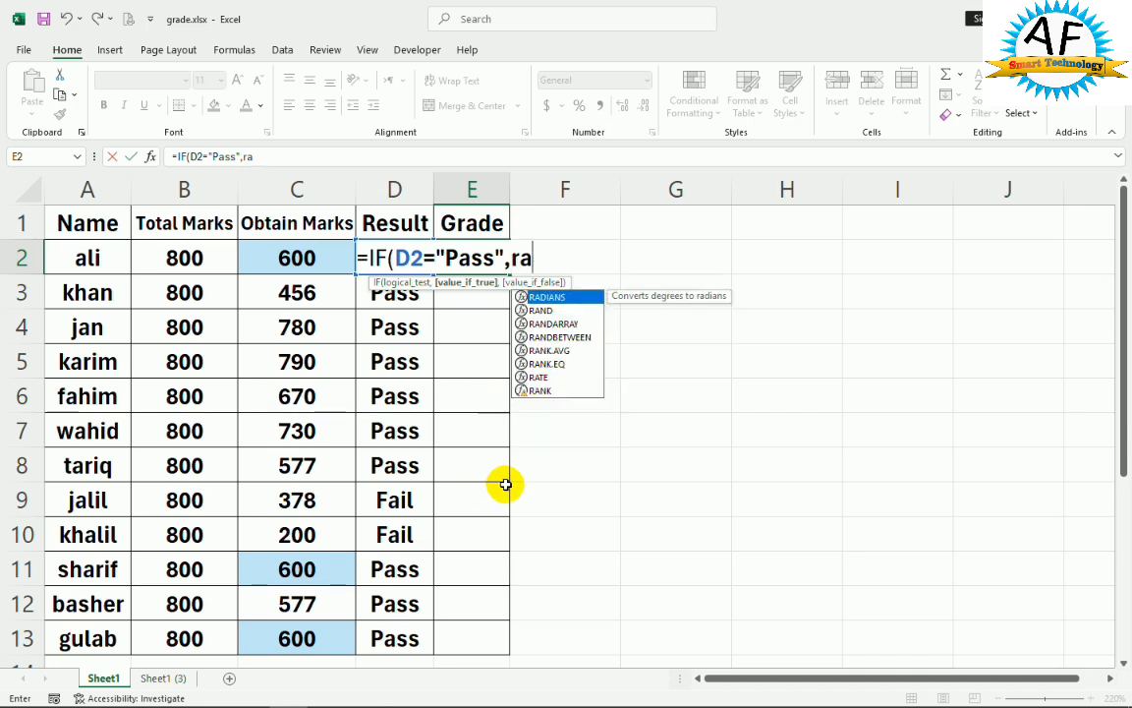
type("nk")
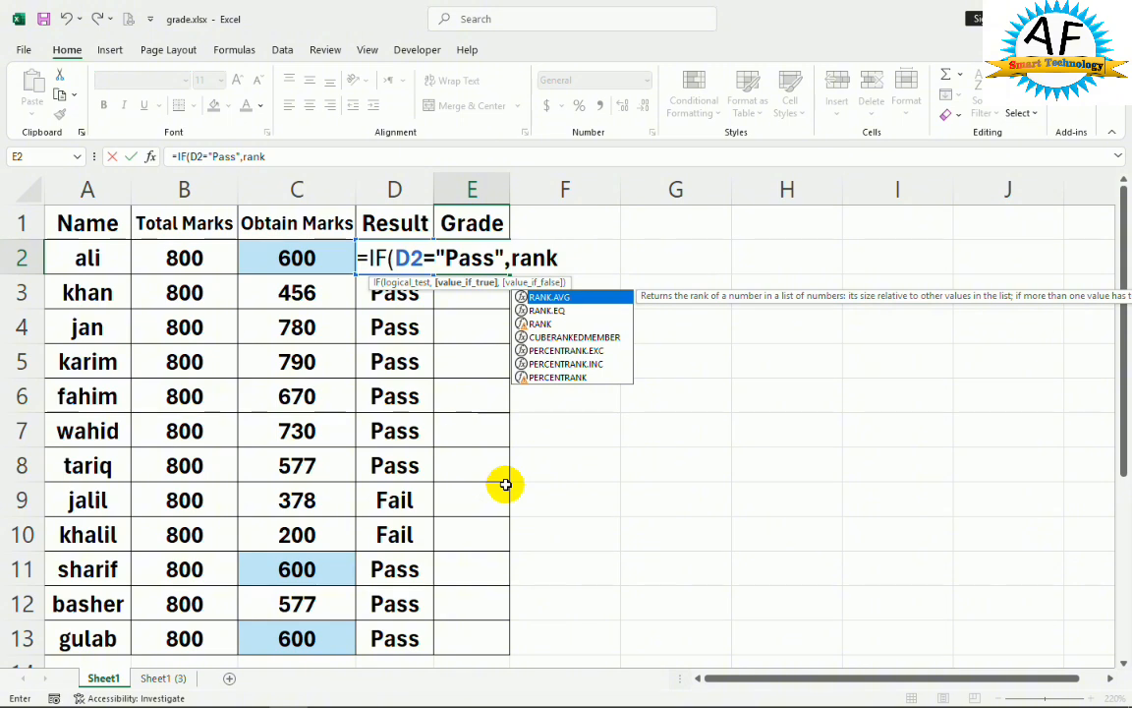
key("Down")
key("Down")
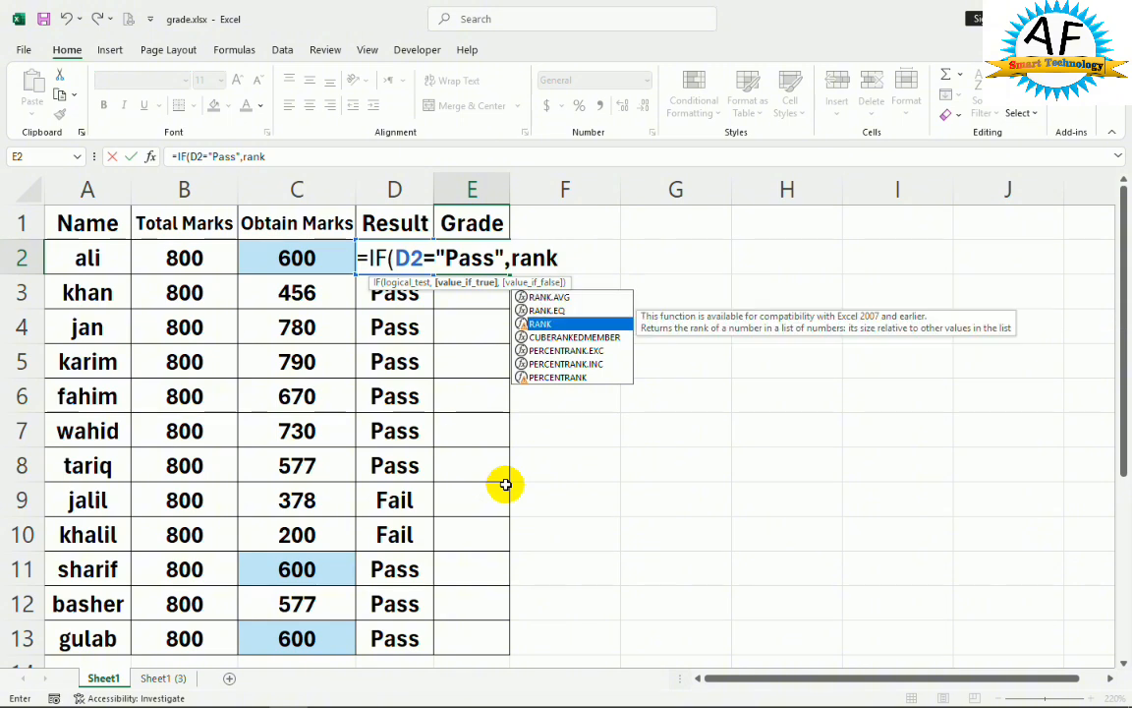
key("Tab")
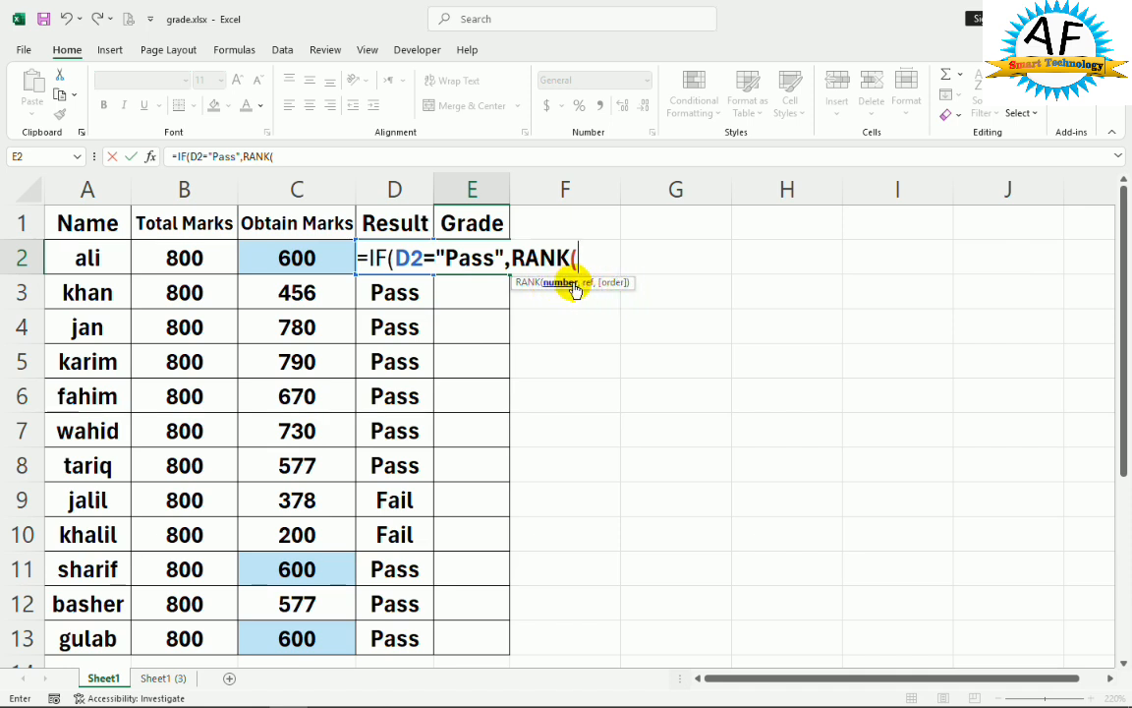
left_click(307, 257)
left_click(304, 255)
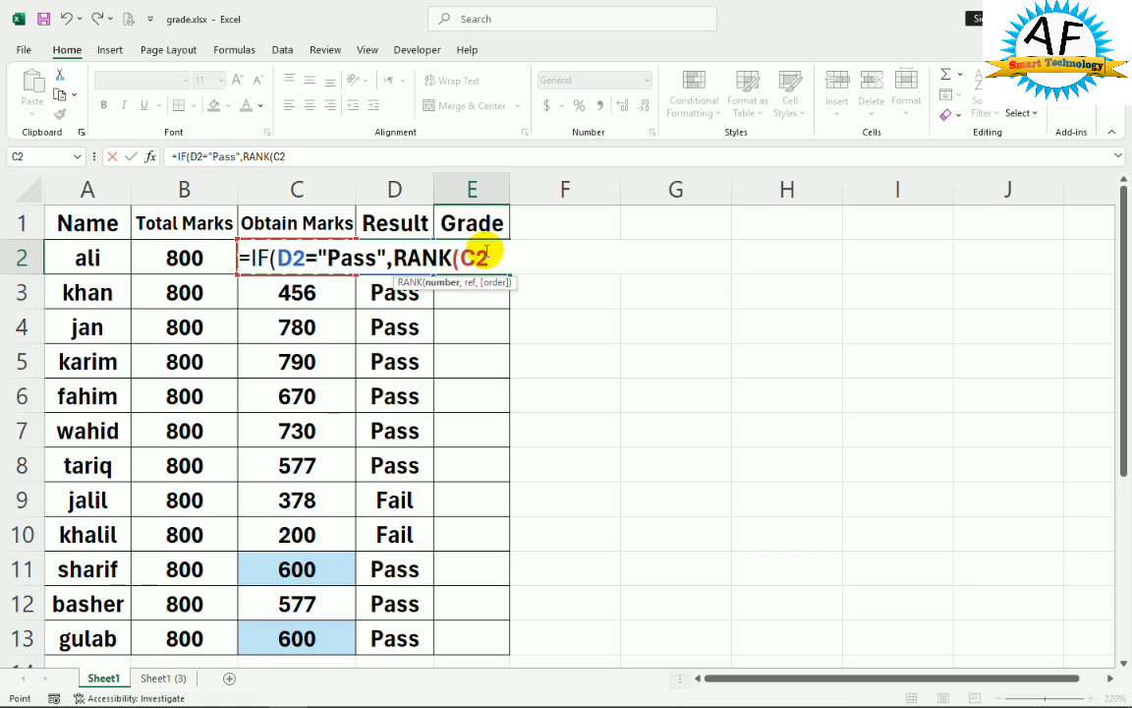
type(",")
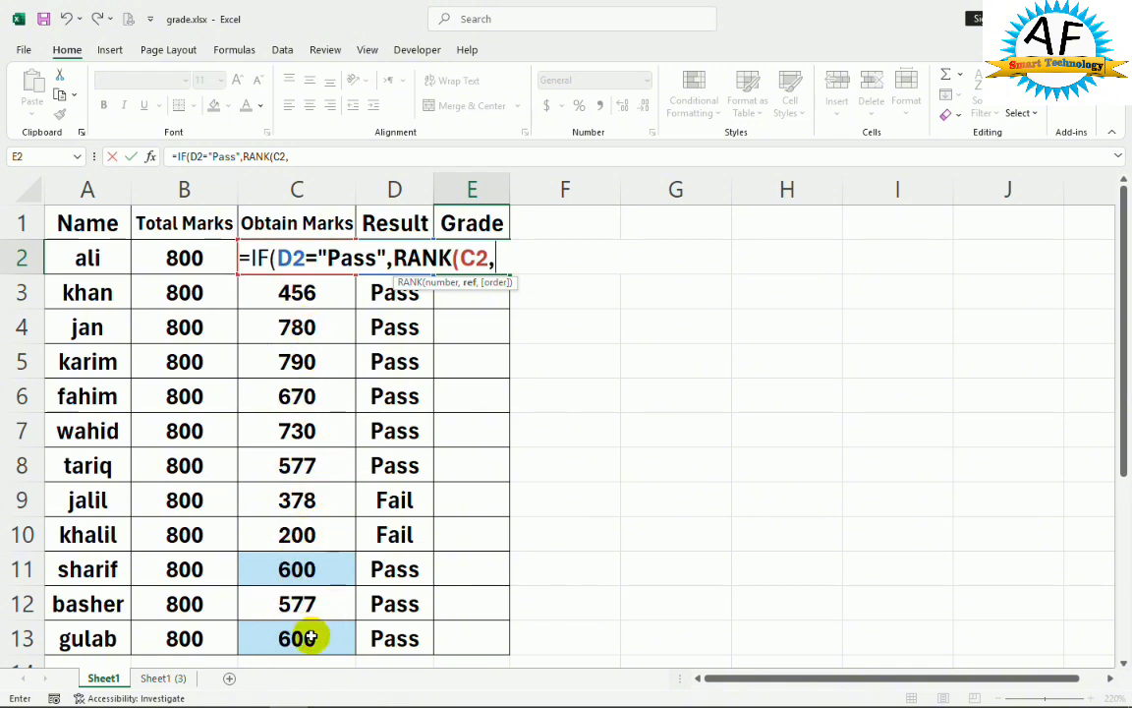
Step: Set the RANK reference to C2:C13 with order 0 for descending, and close the RANK function in E2
left_click_drag(303, 634, 306, 260)
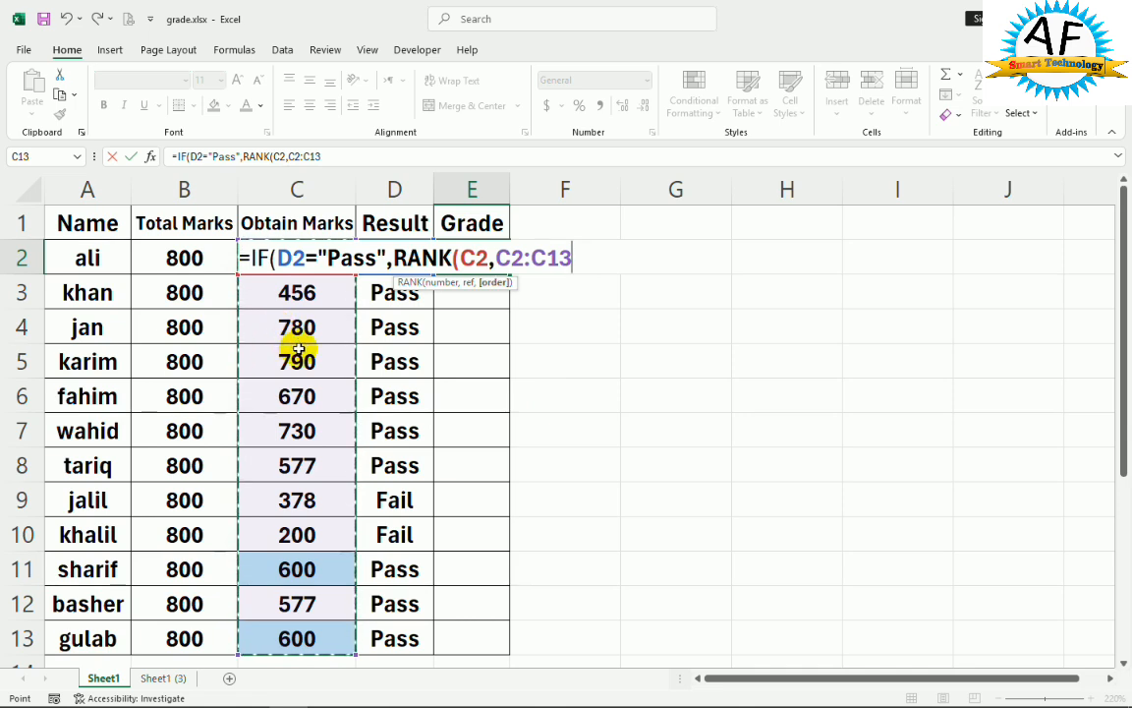
type(",")
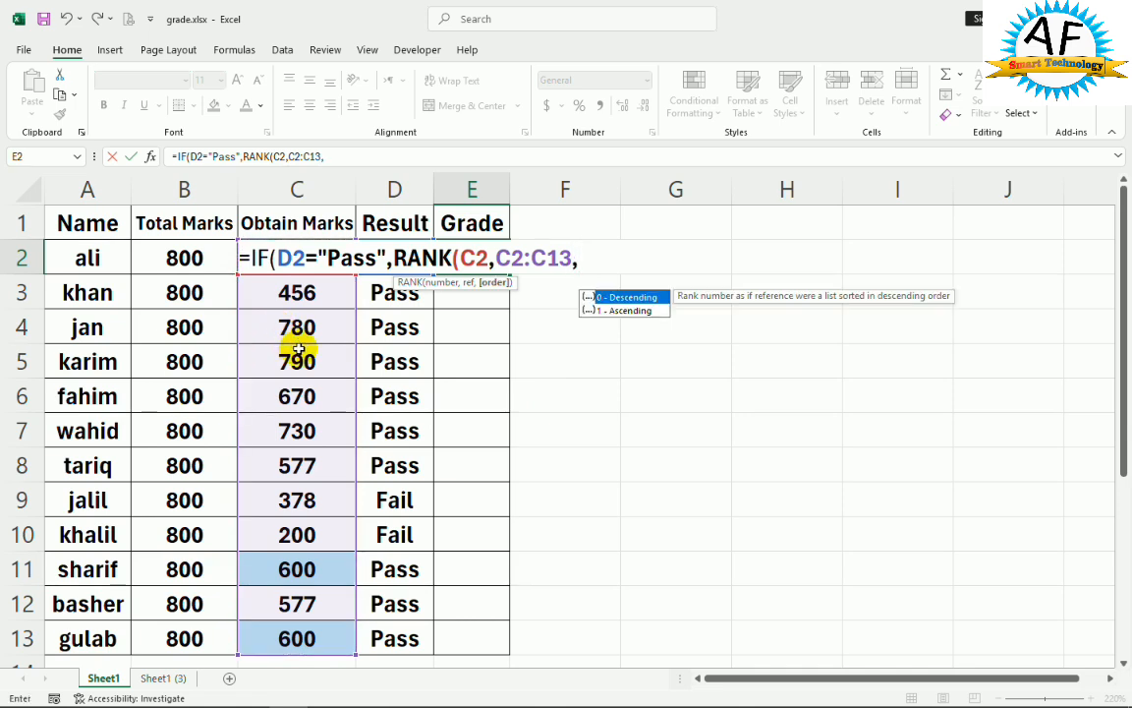
type("0")
key("Escape")
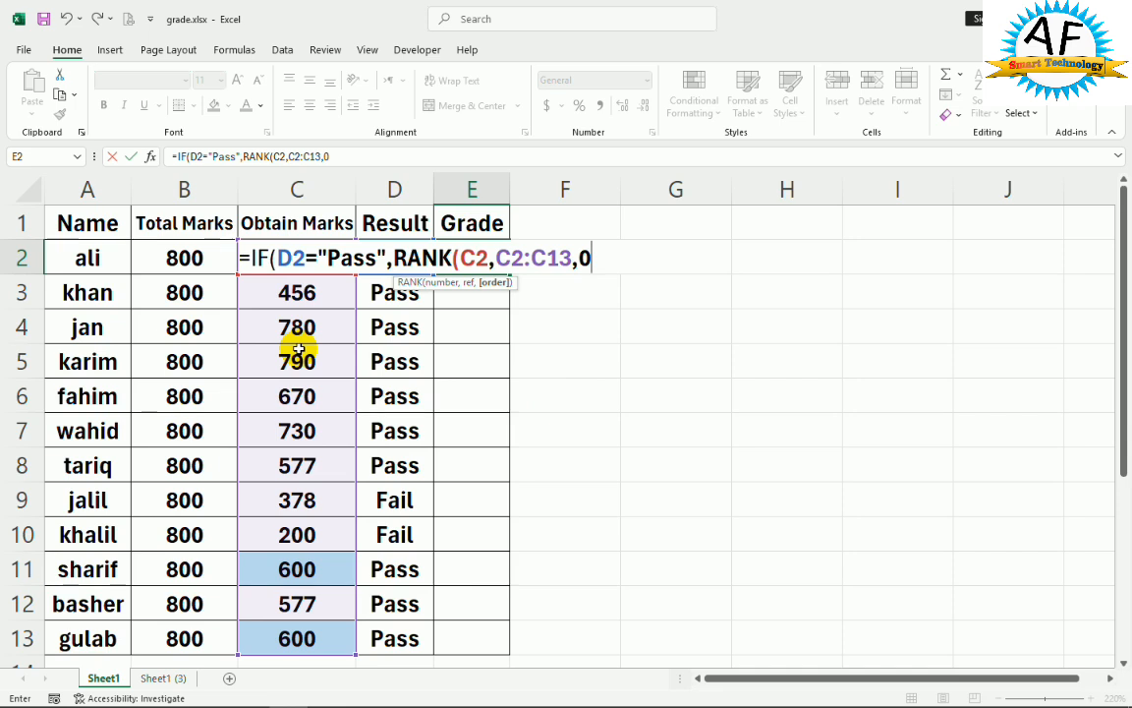
type(")")
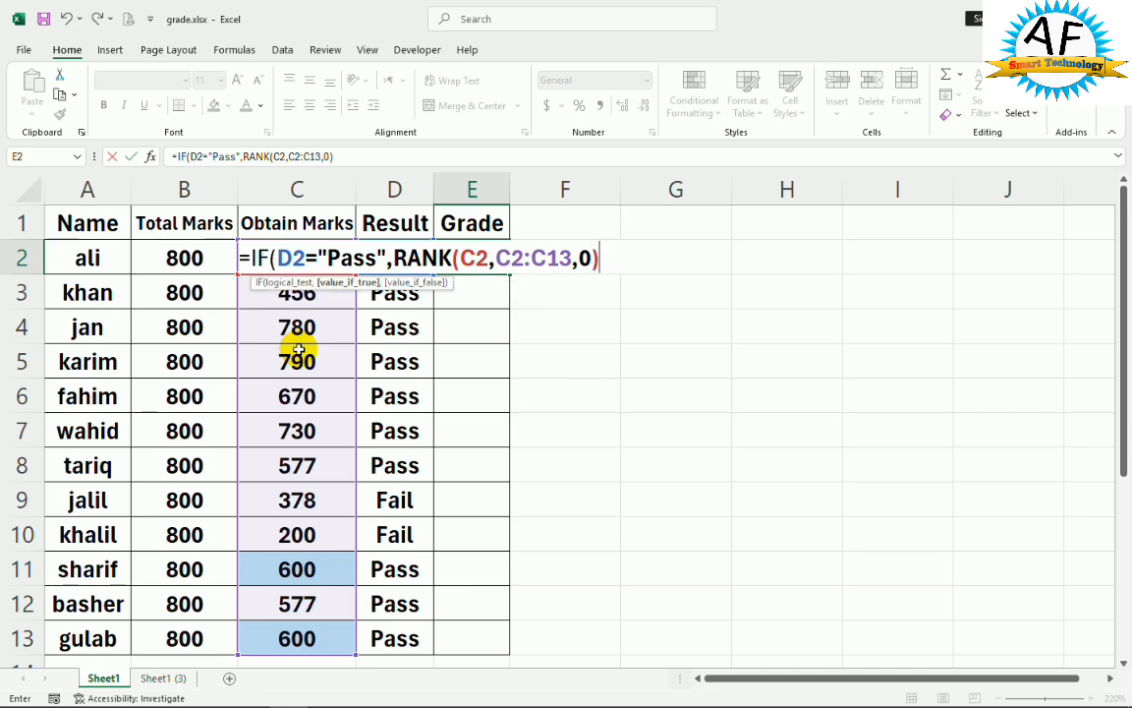
Step: Finish the E2 formula with empty text "" as the value if false and fill it down the Grade column through E13
type(",")
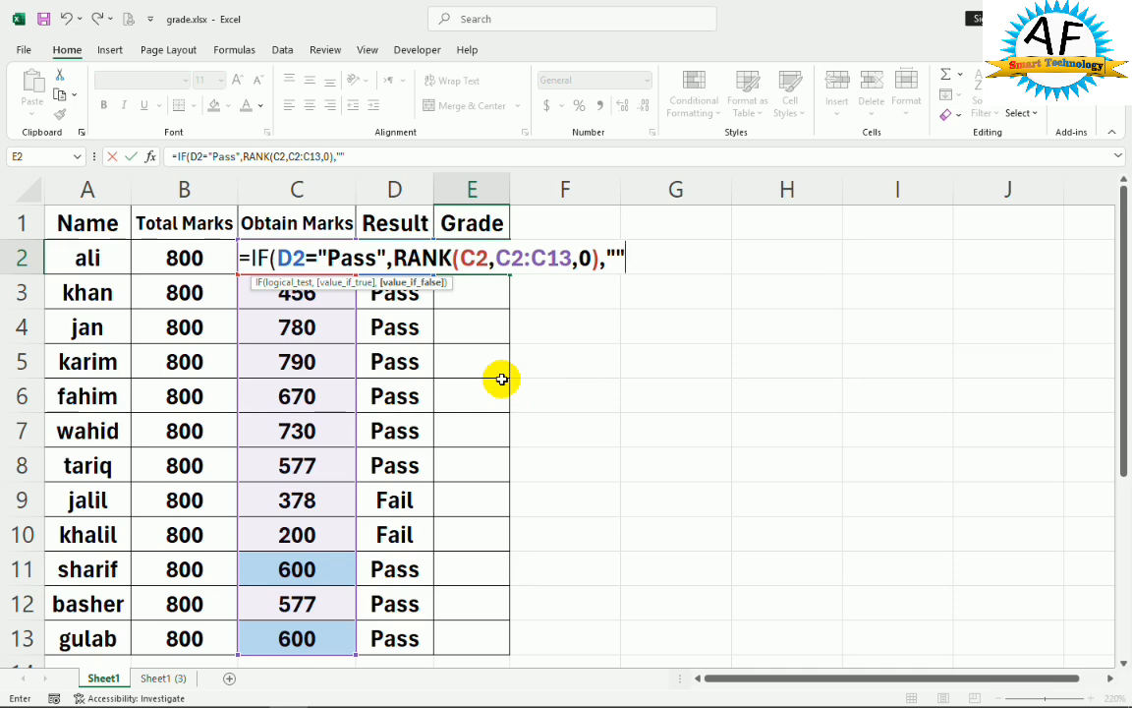
type(")")
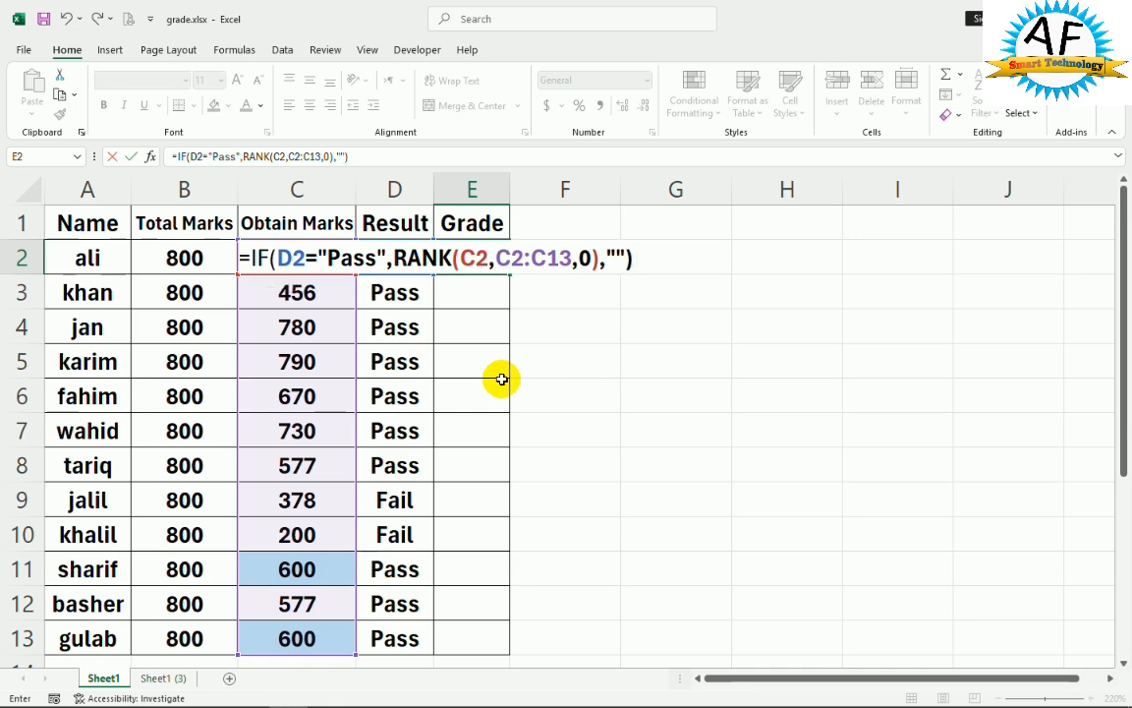
key("Return")
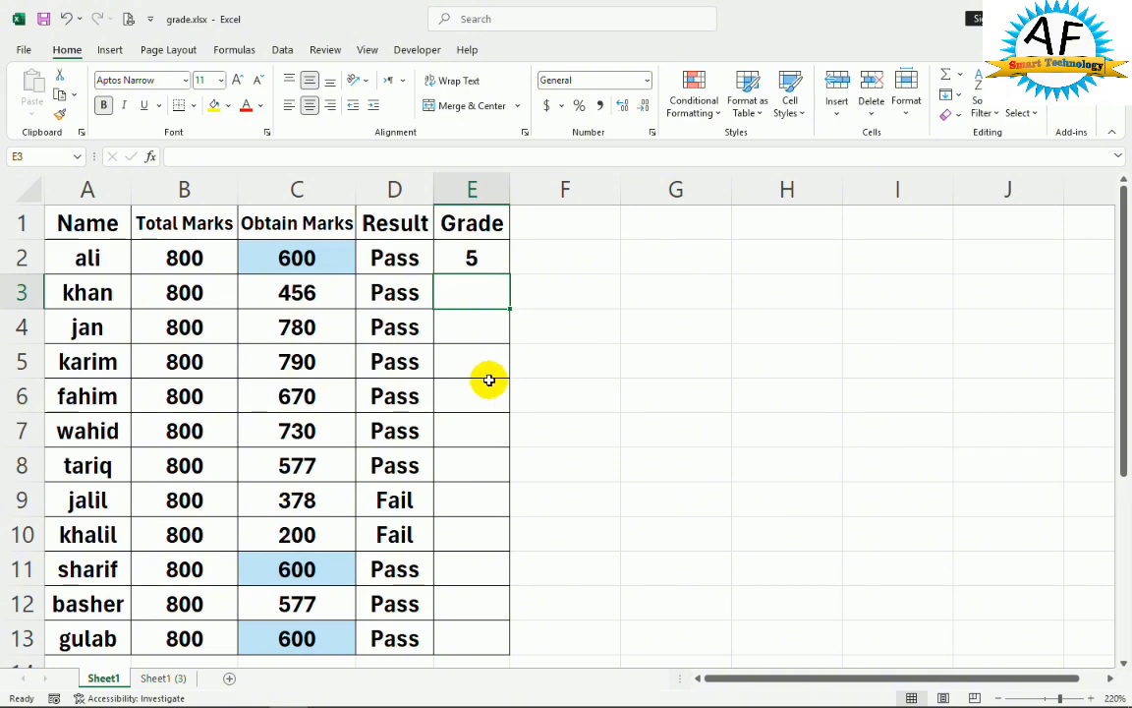
left_click(446, 256)
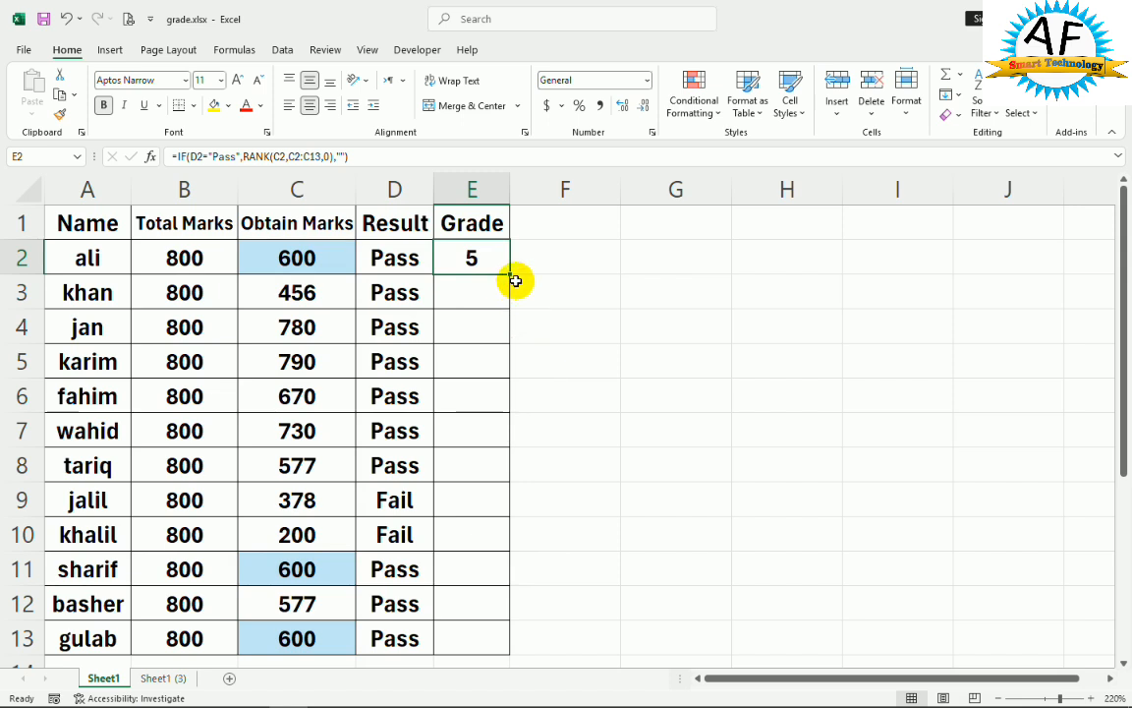
double_click(510, 272)
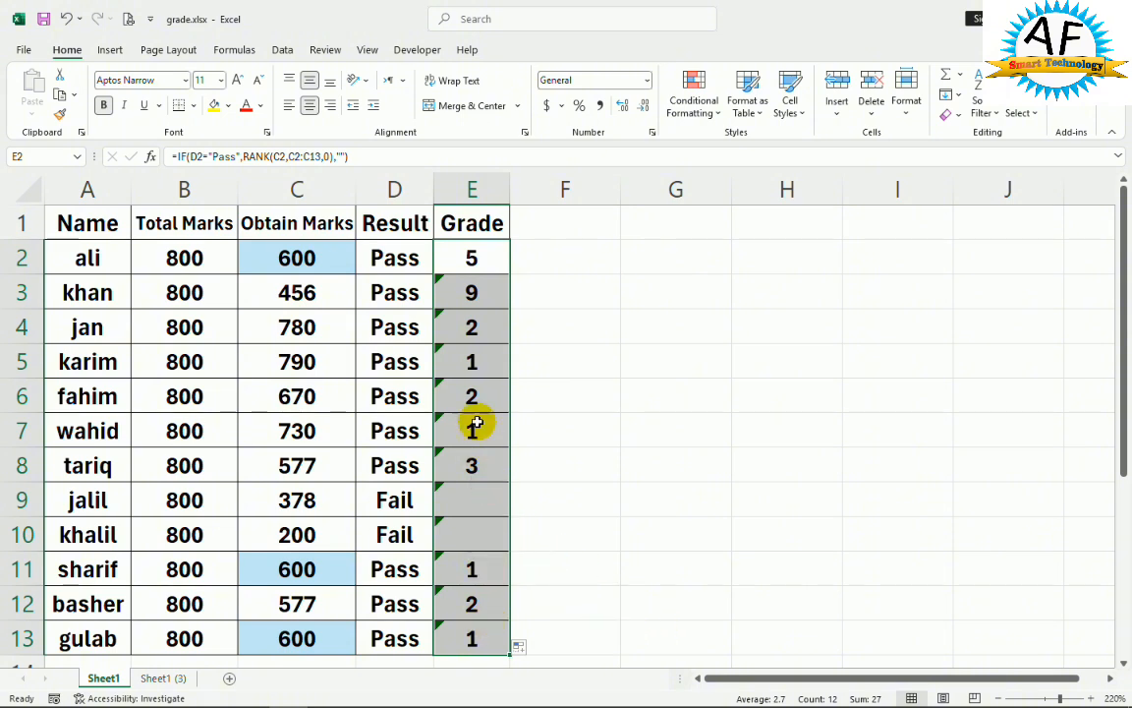
Step: Make the RANK range in E2 absolute as $C$2:$C$13 and refill the formula down the Grade column through E13
left_click(479, 254)
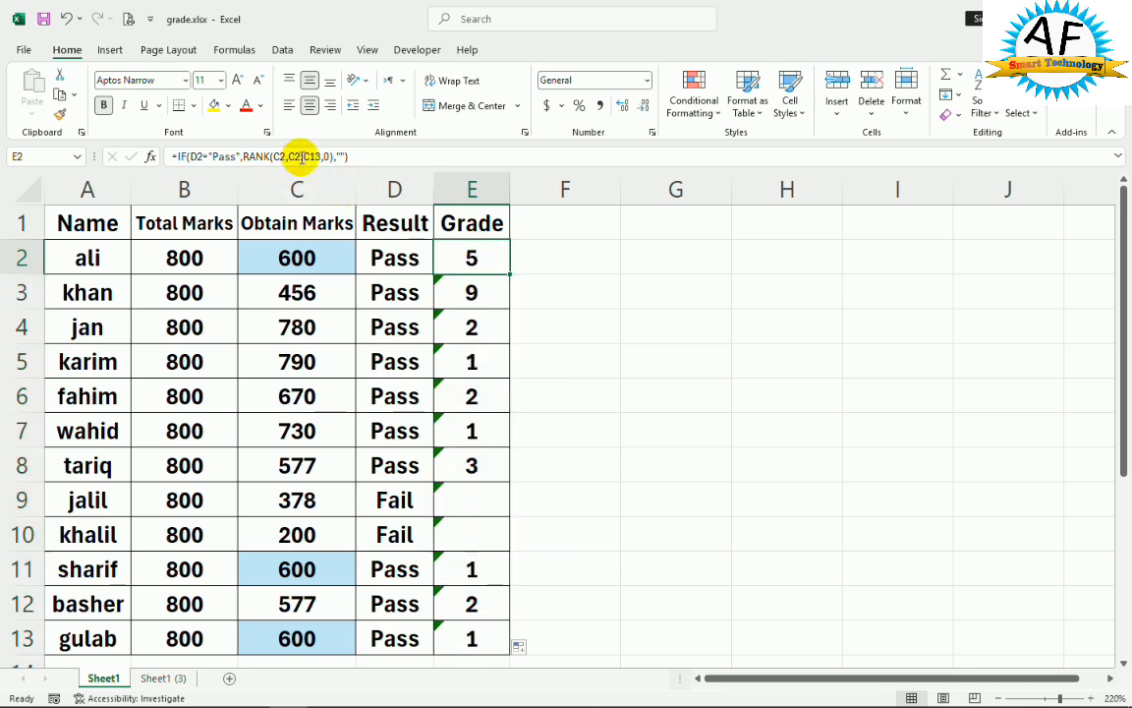
double_click(457, 254)
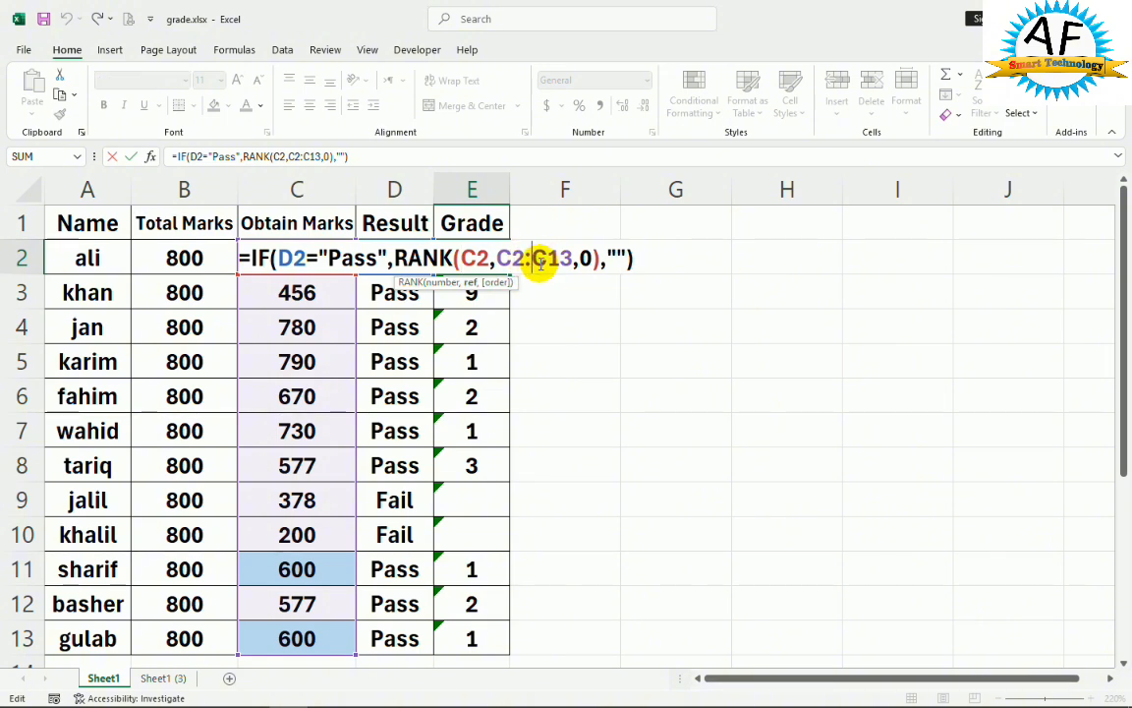
key("F4")
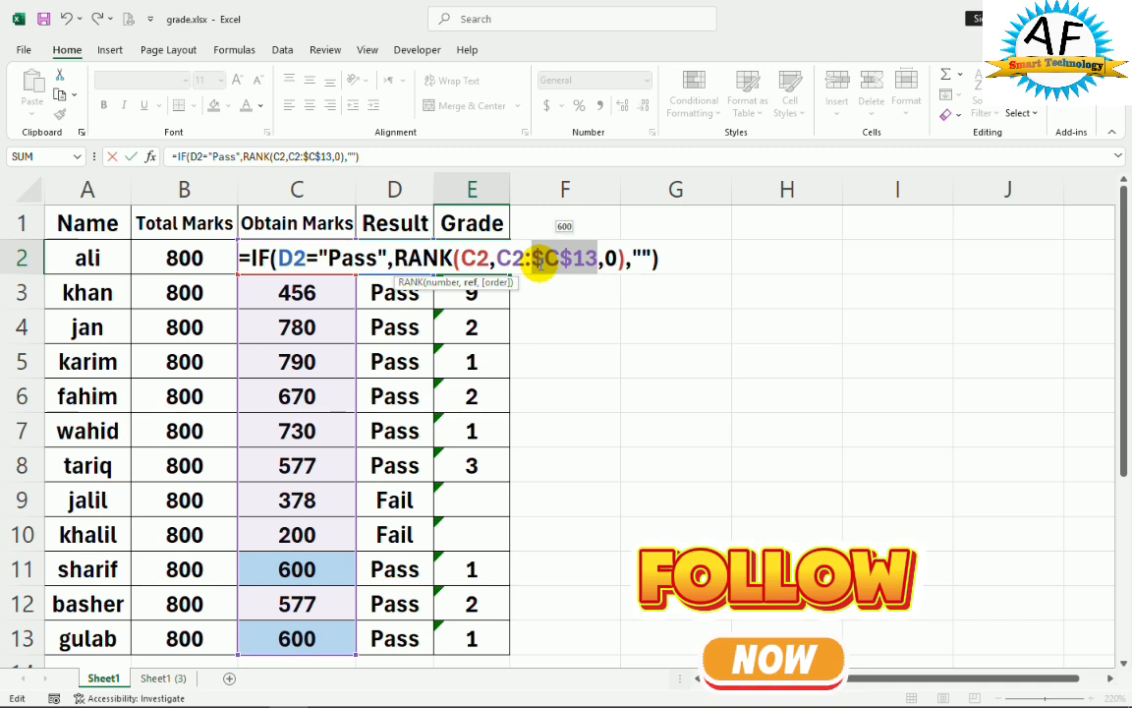
double_click(511, 257)
key("F4")
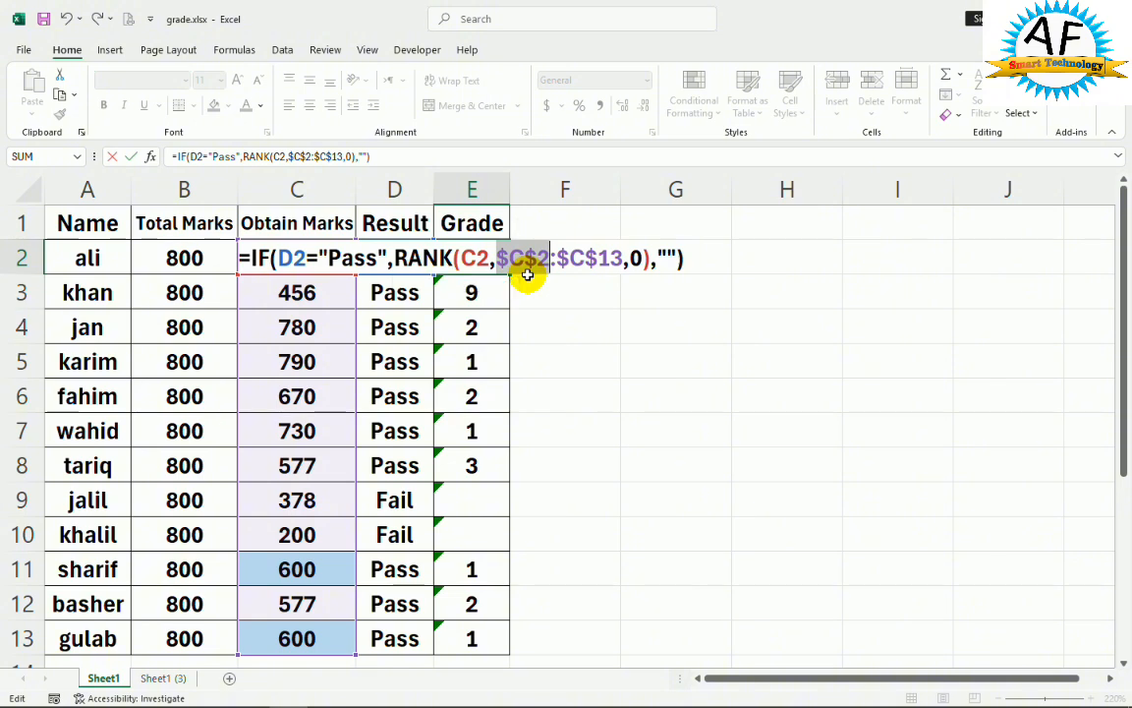
key("Return")
left_click(472, 245)
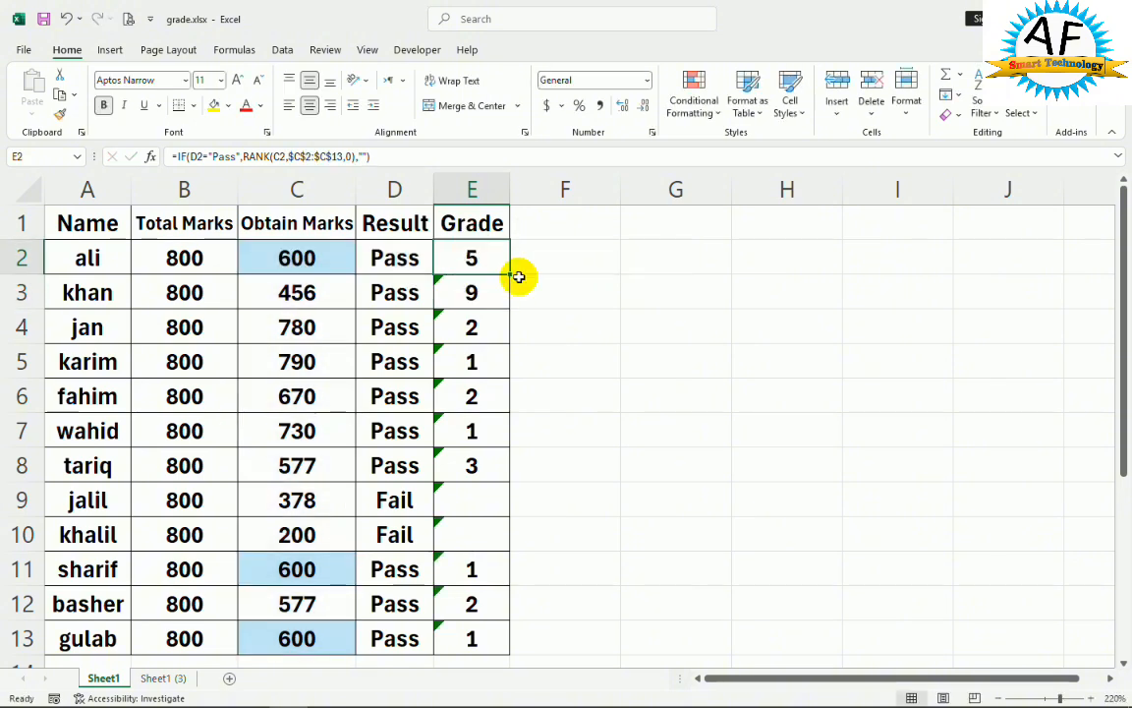
double_click(510, 275)
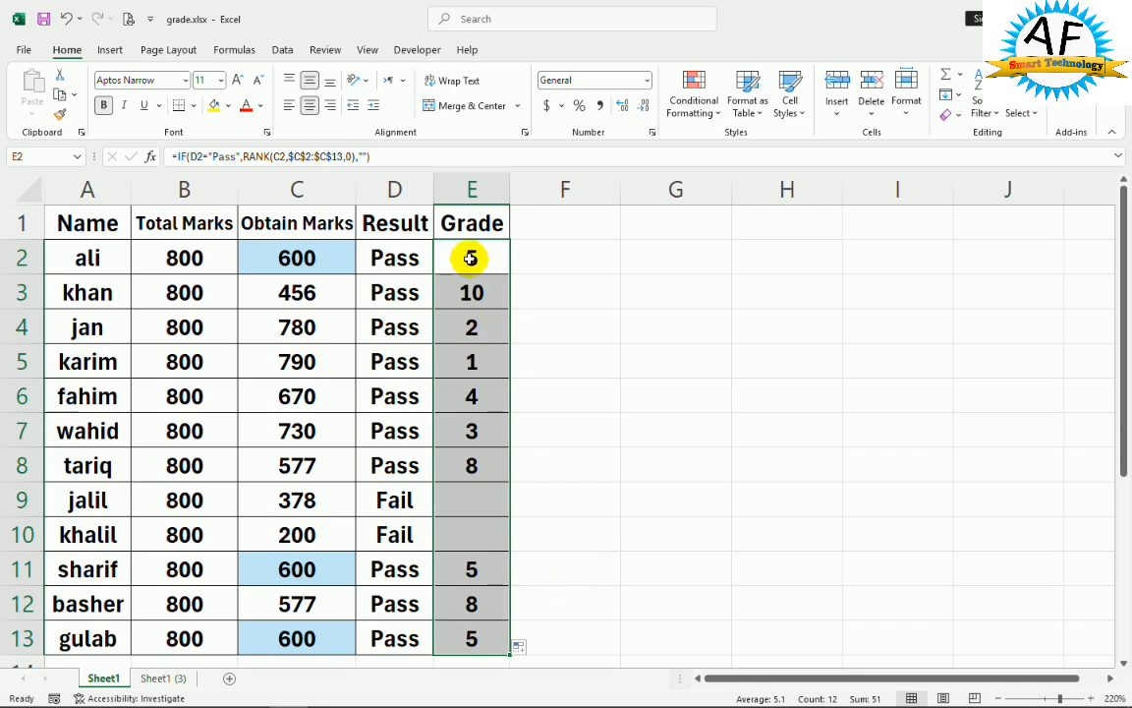
Step: Compare the marks and grades of the three students with 600 marks in rows 2, 11 and 13
left_click(334, 264)
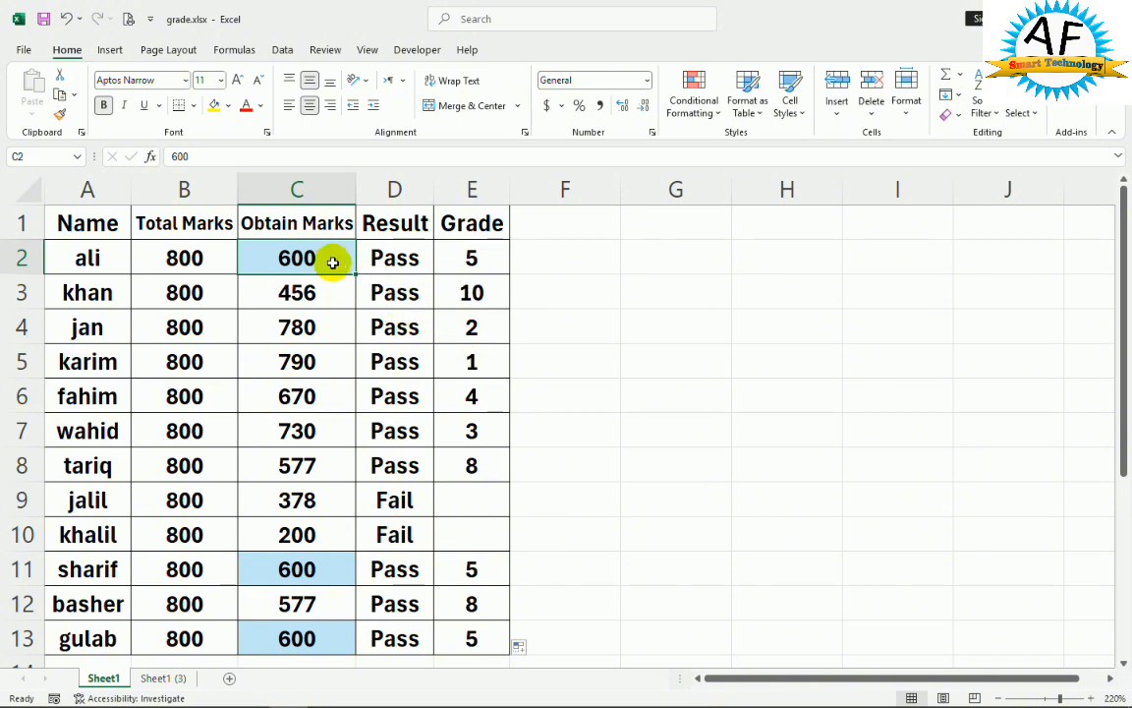
left_click(480, 260)
left_click(335, 570)
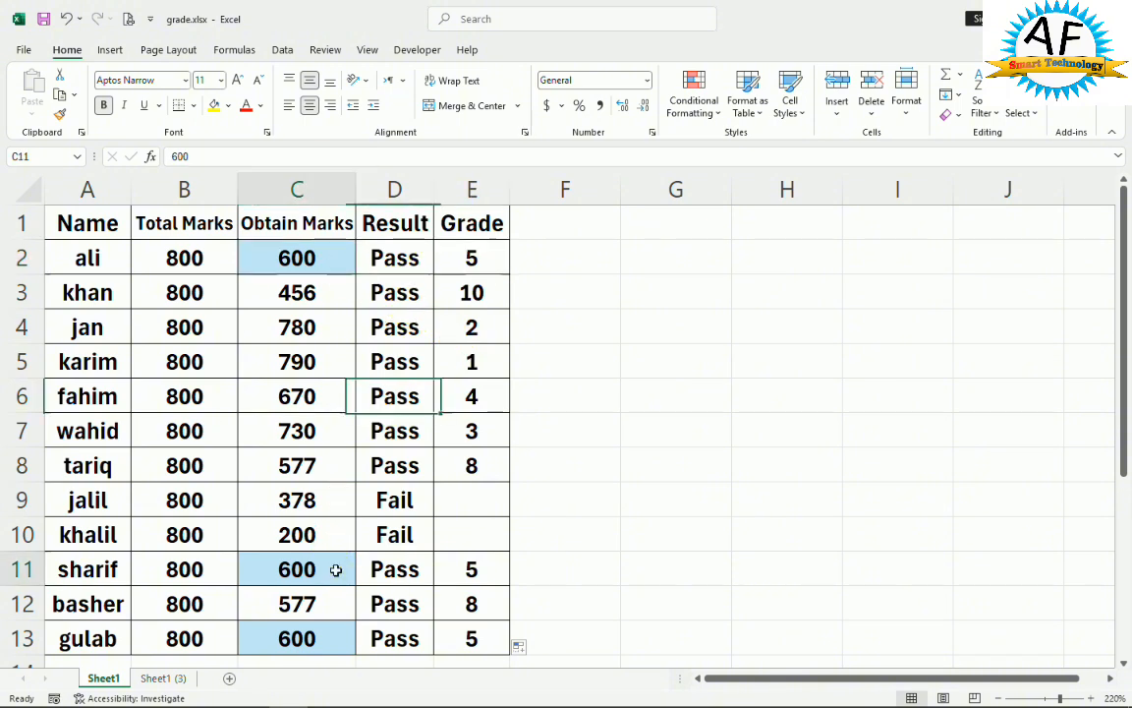
left_click(480, 573)
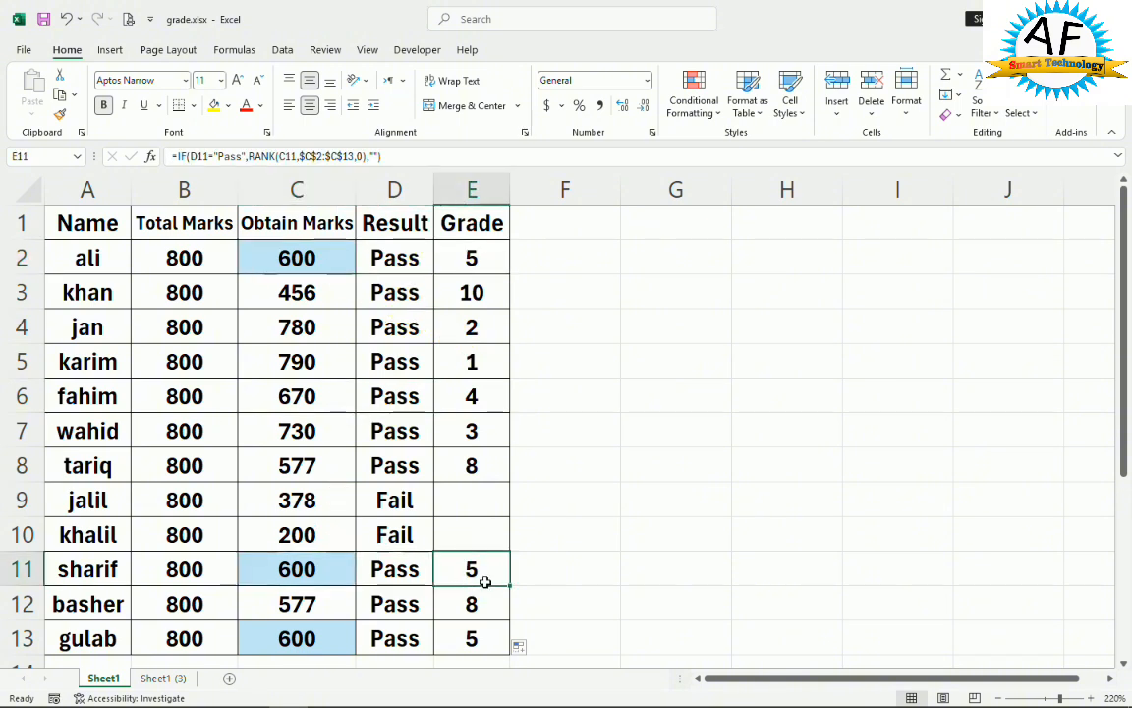
left_click(309, 639)
left_click(479, 639)
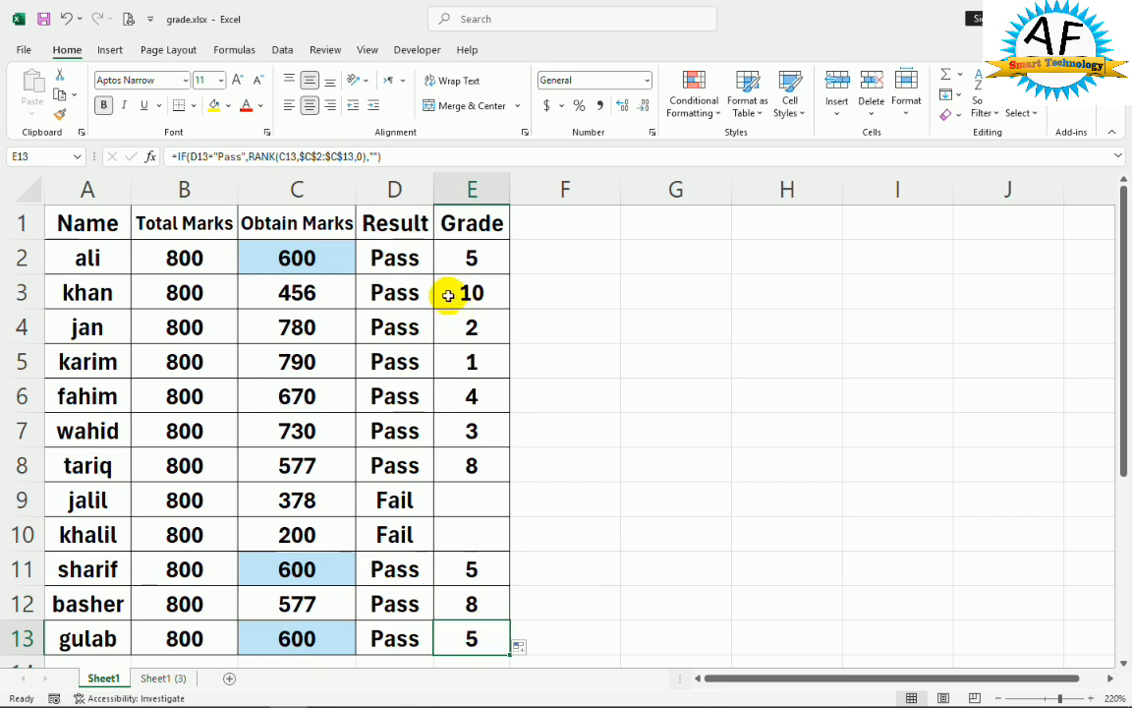
Step: Add a COUNTIF function to the RANK result inside the E2 formula, directly after RANK's closing bracket
left_click(470, 256)
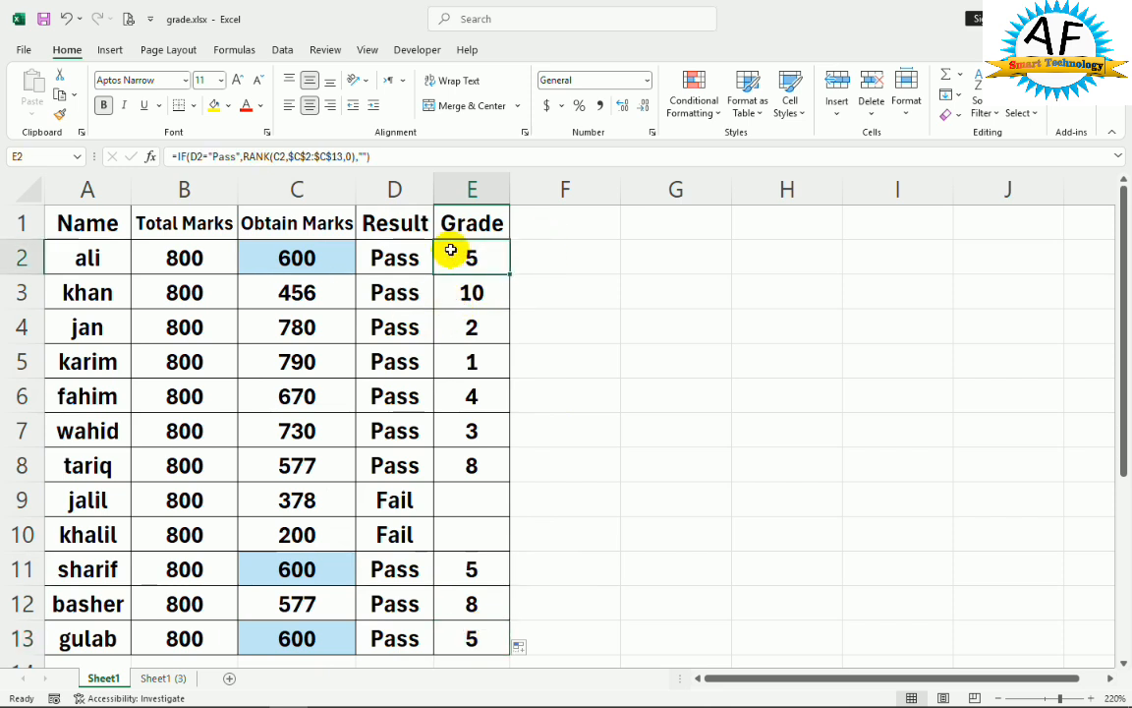
double_click(450, 250)
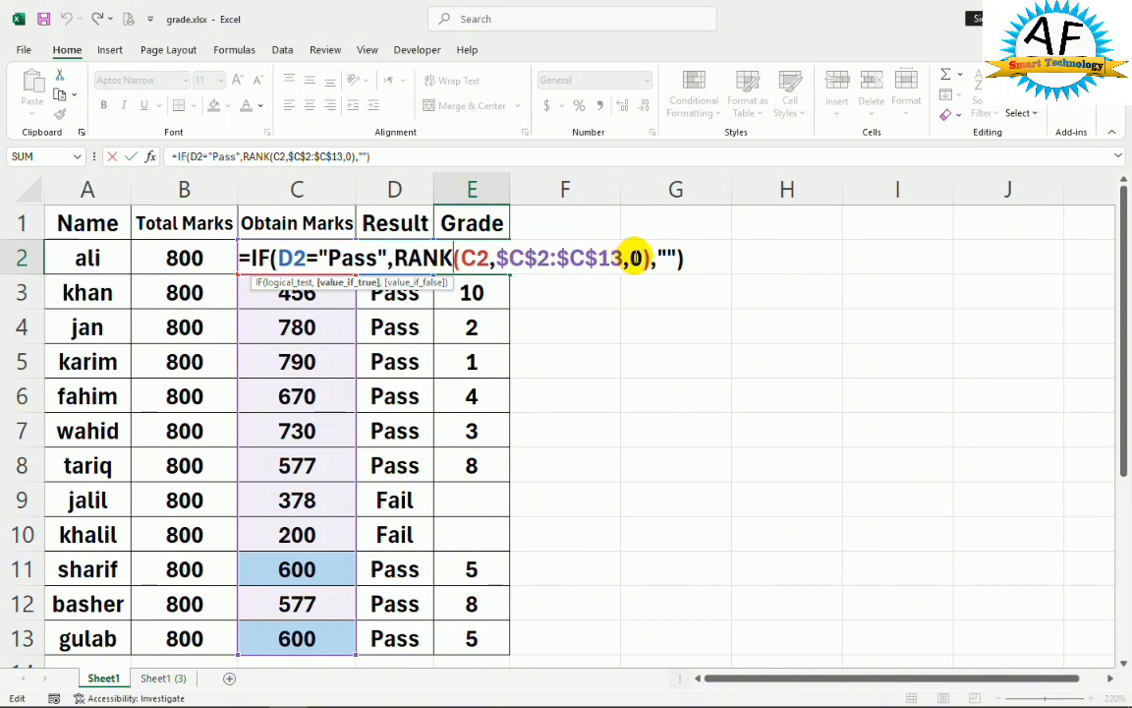
left_click(649, 261)
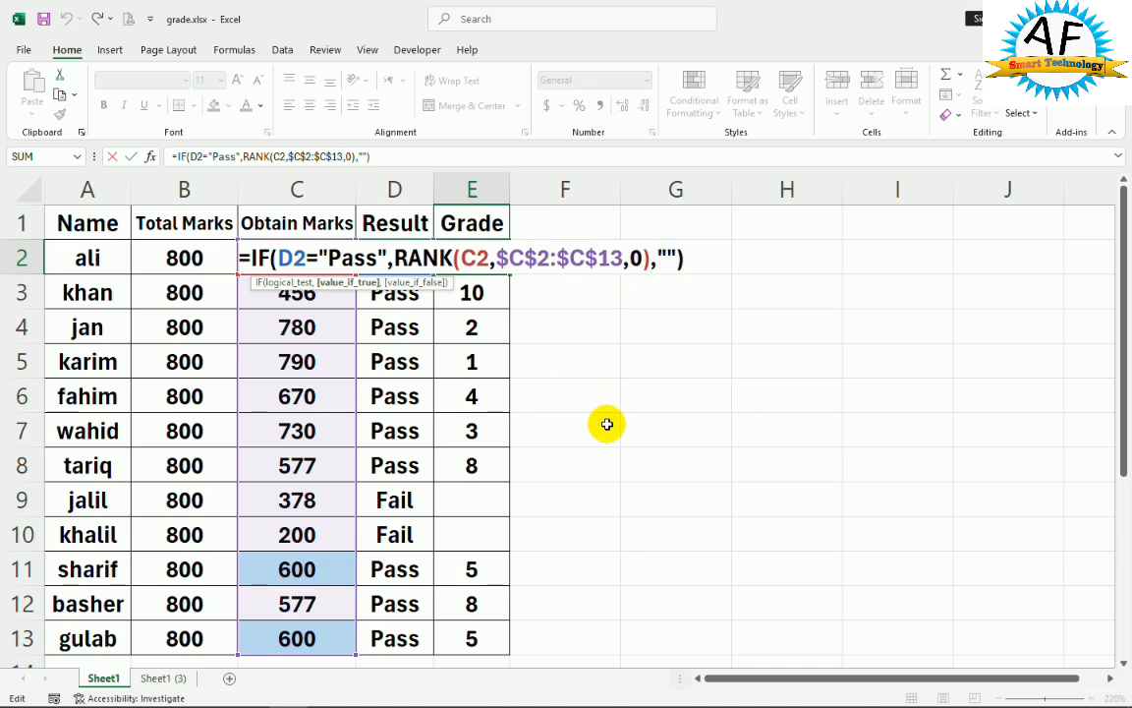
type("+")
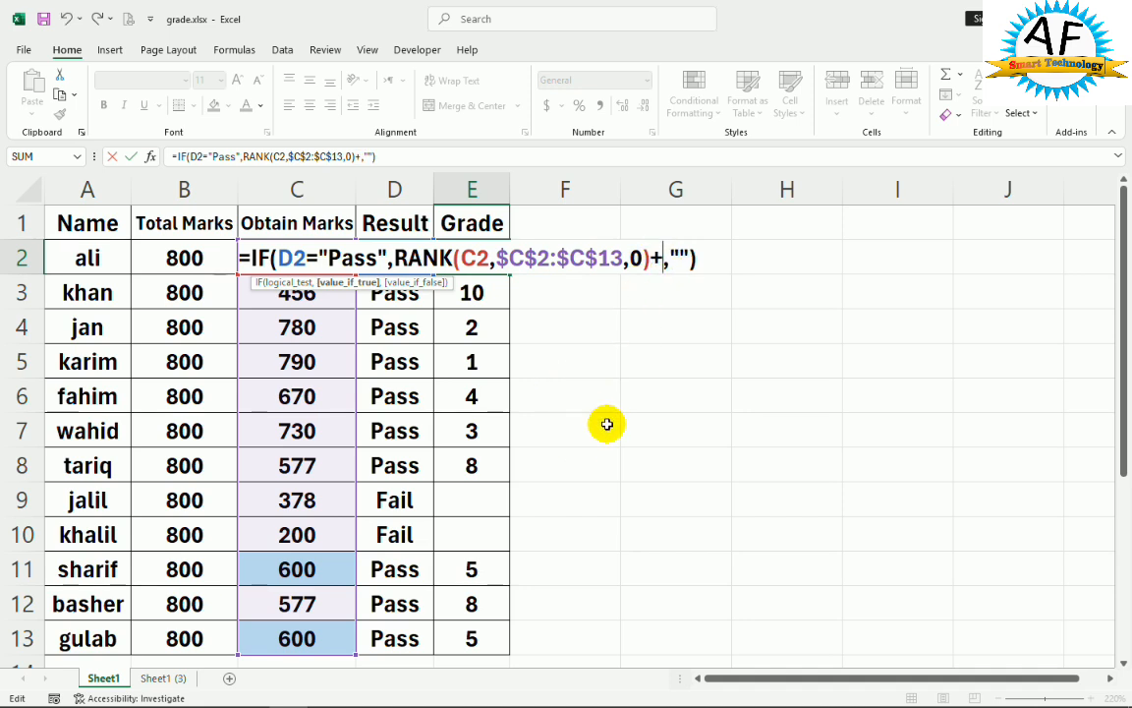
type("counti")
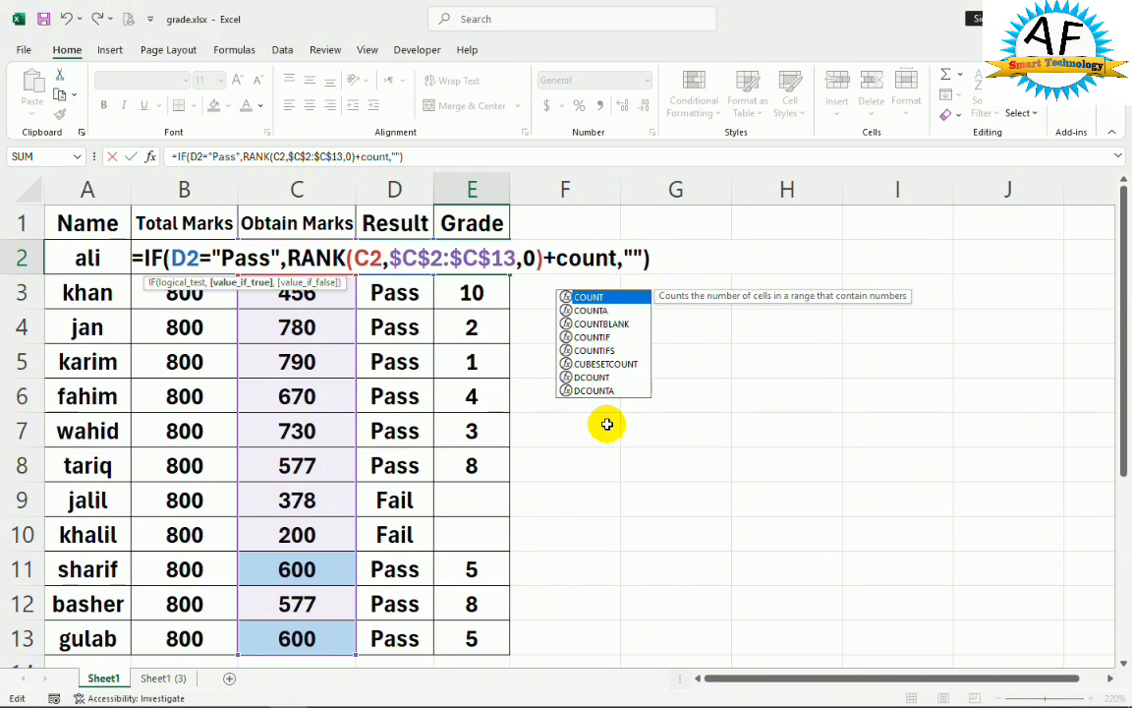
type("f")
key("Tab")
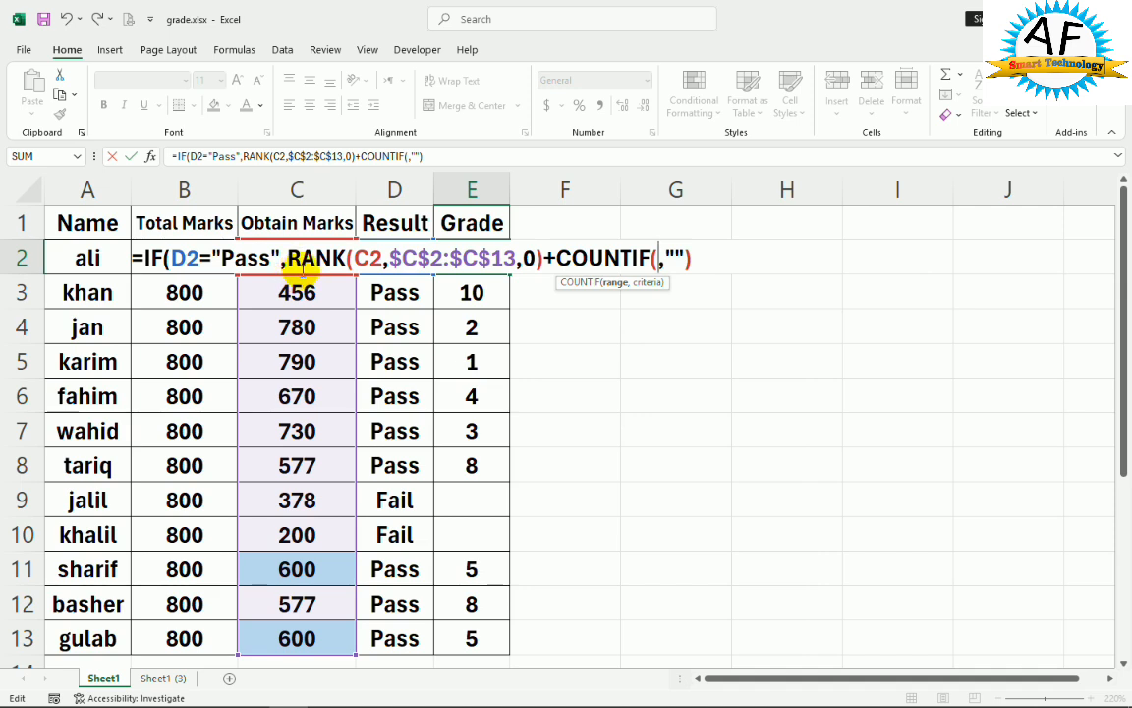
Step: Give COUNTIF the range C2:C2 and criterion C2, close it and subtract 1
type("c2")
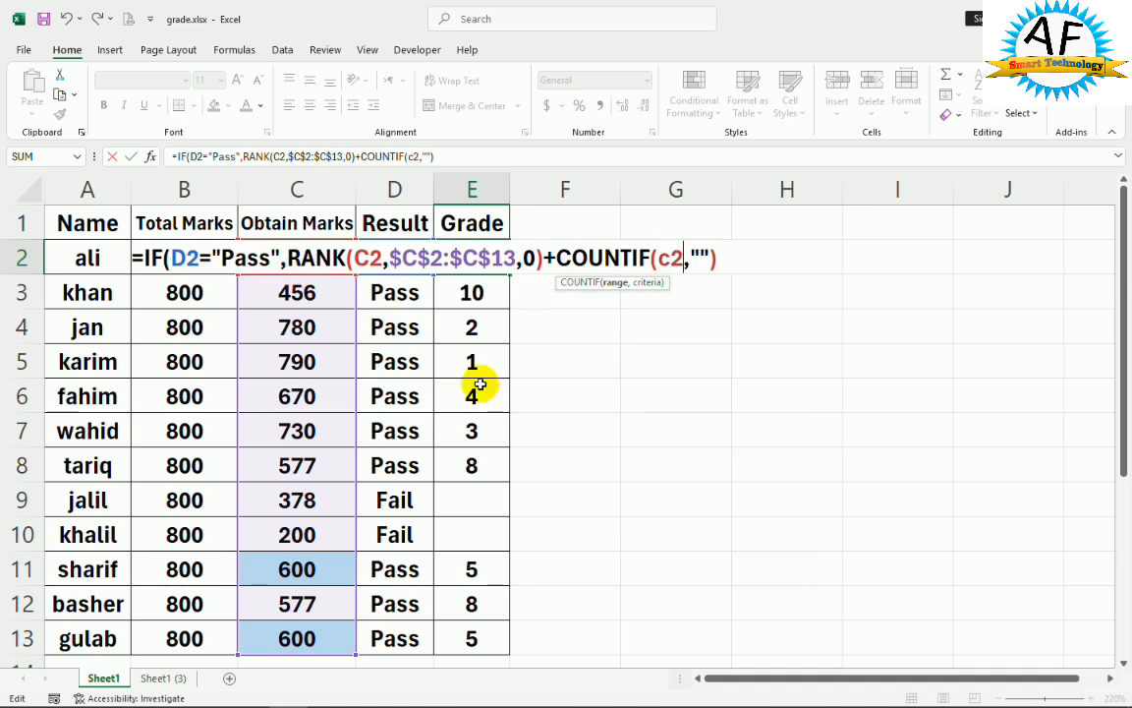
type(":")
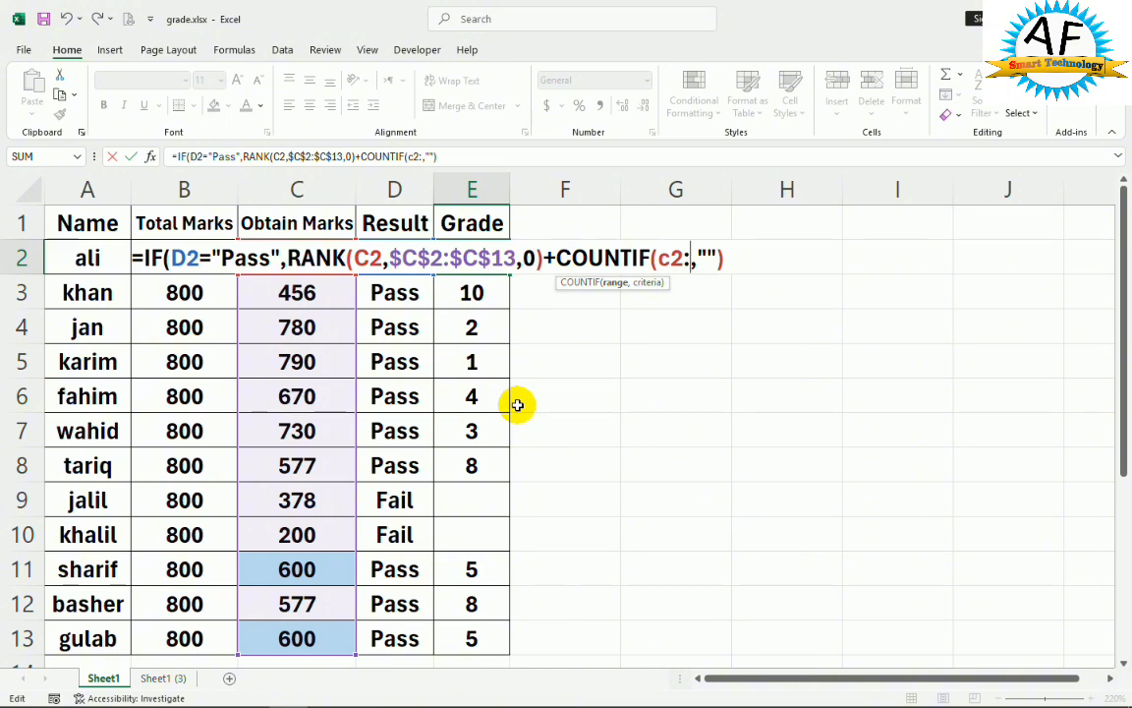
type("c2")
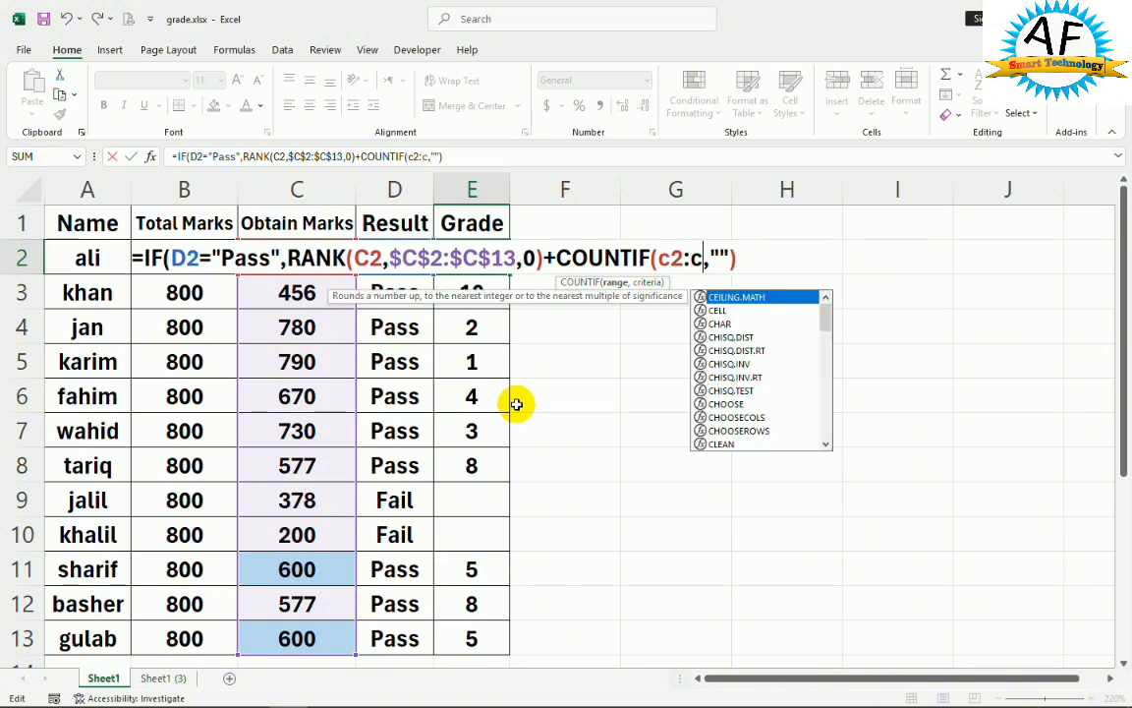
type(",")
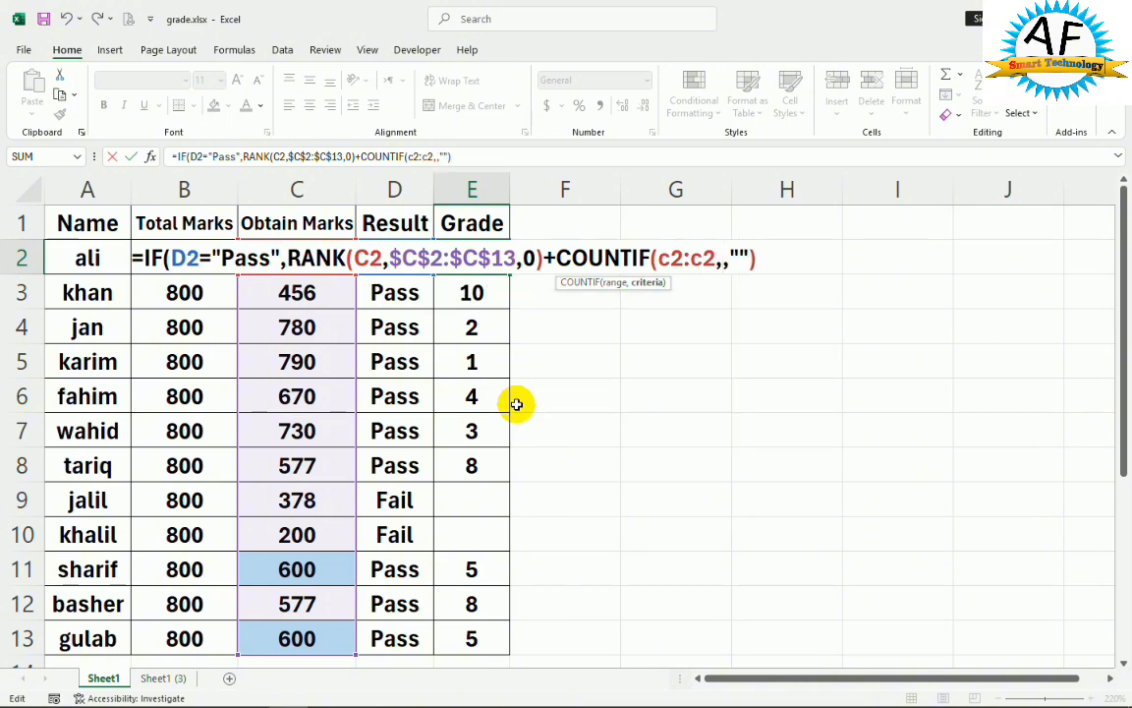
type("c2")
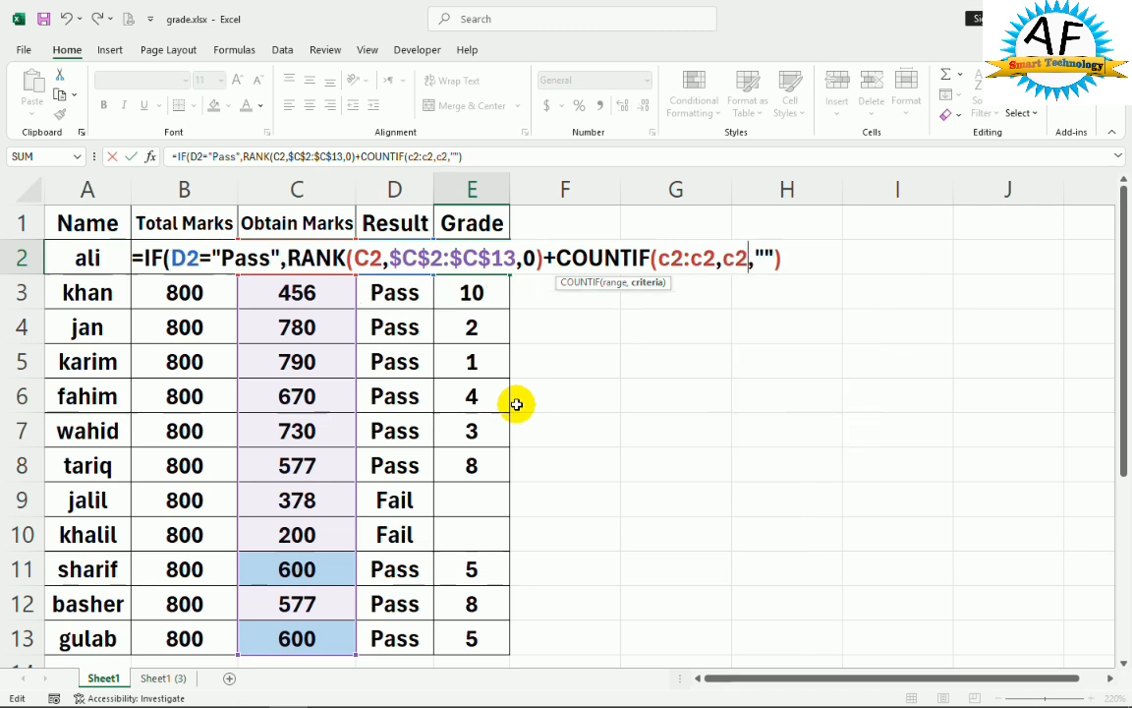
type(")-1")
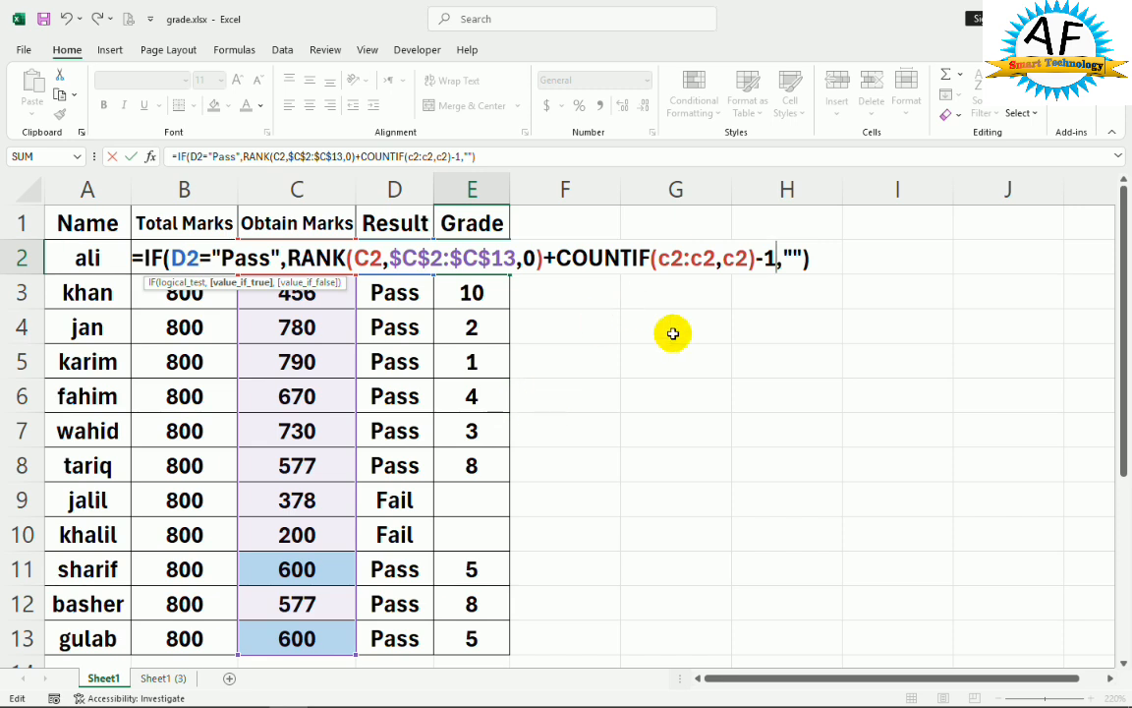
Step: Lock the start of the COUNTIF range as $C$2, commit the formula and reselect E2
left_click(672, 259)
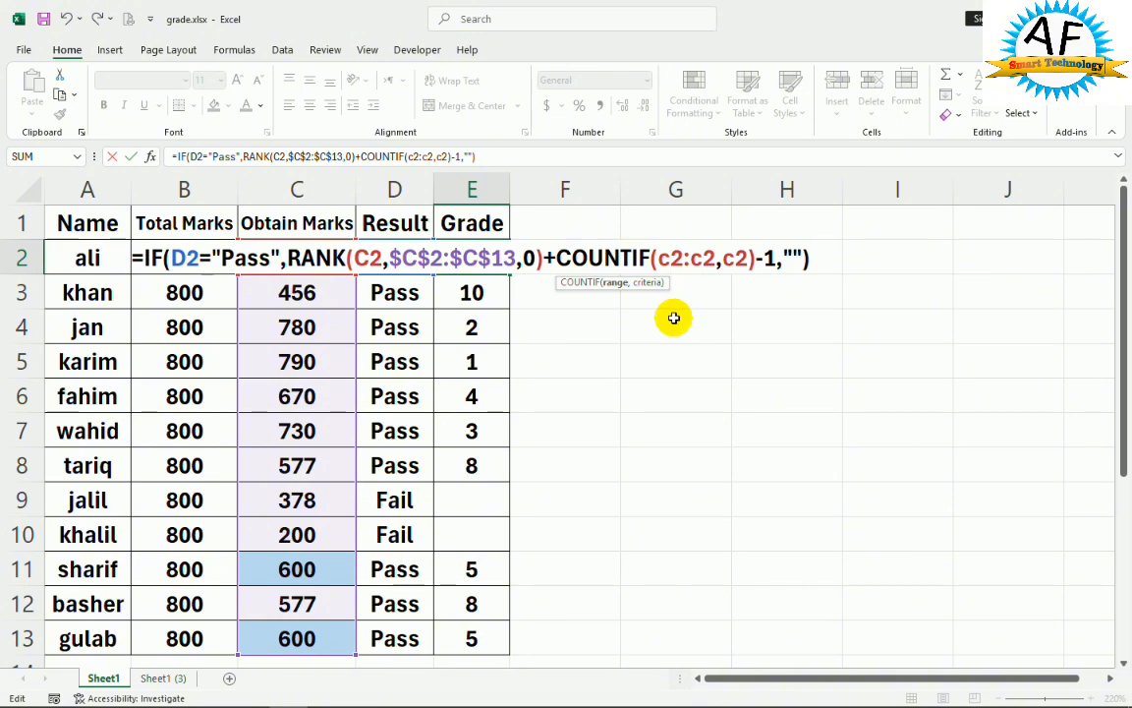
key("F4")
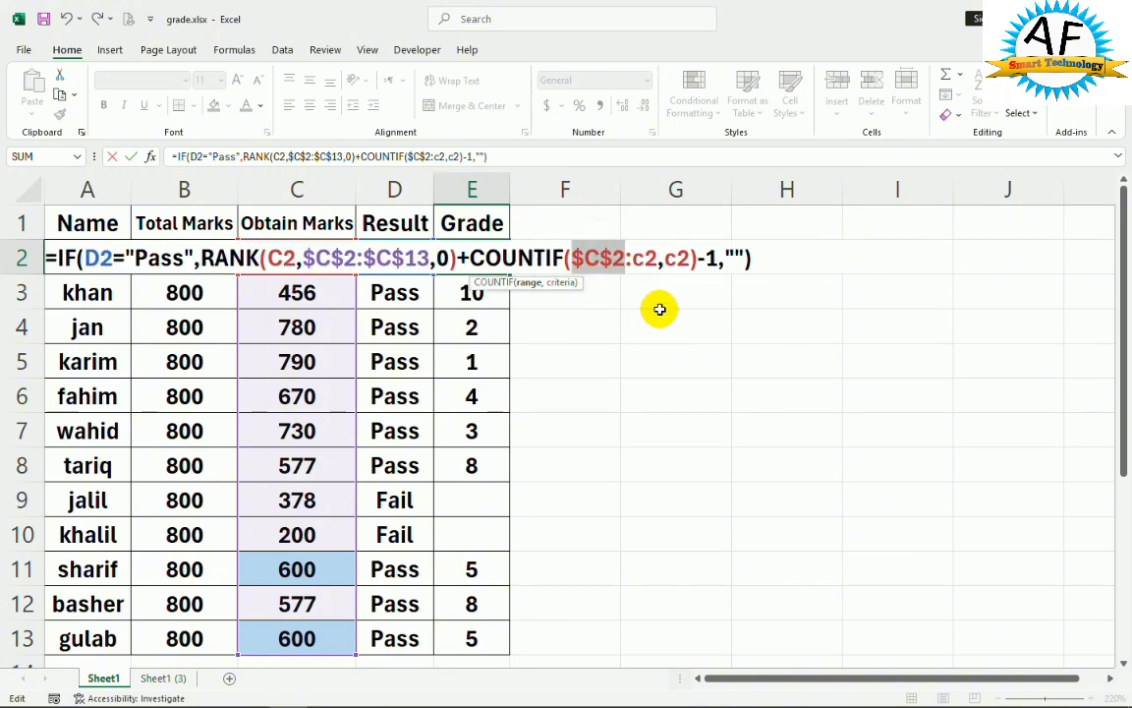
key("Return")
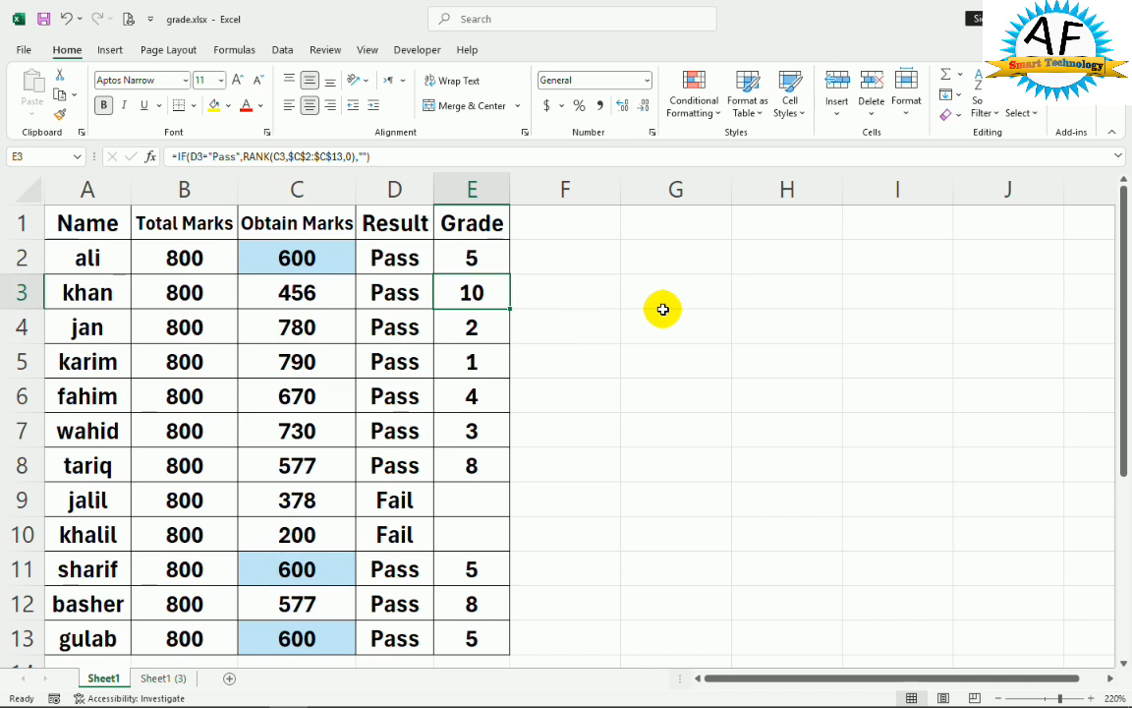
left_click(465, 261)
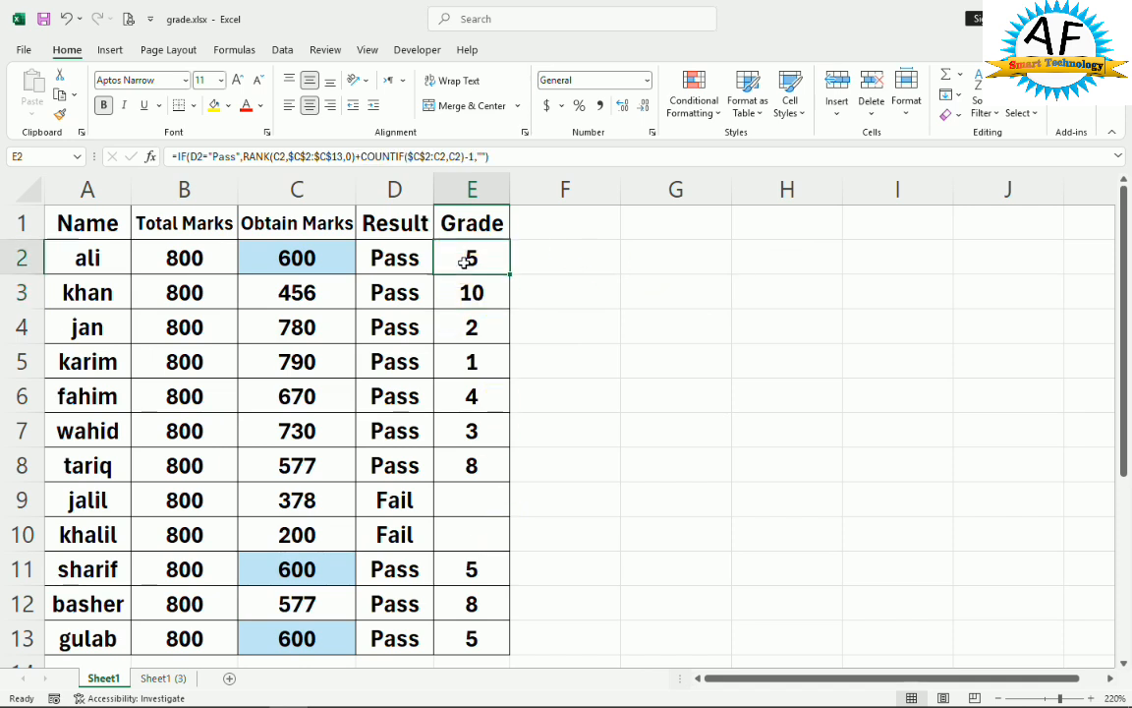
Step: Fill the tie-breaking grade formula from E2 down to E13 and check the grades of the students with 600 marks in rows 2, 11 and 13
left_click(465, 261)
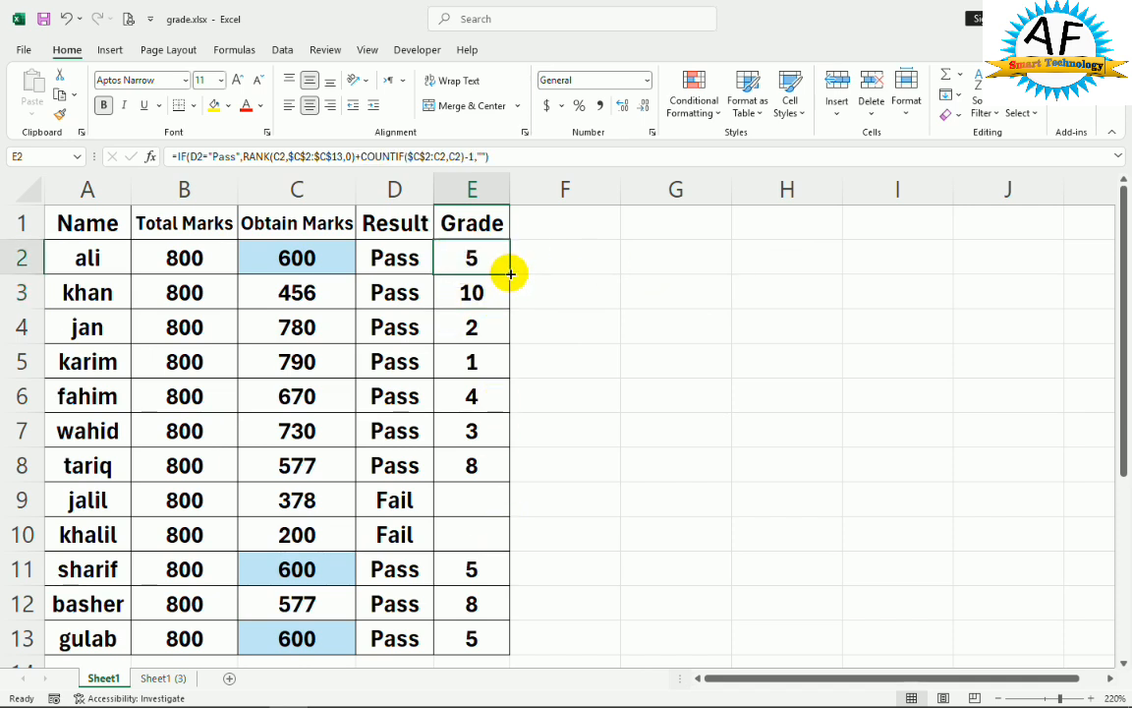
left_click_drag(510, 275, 503, 653)
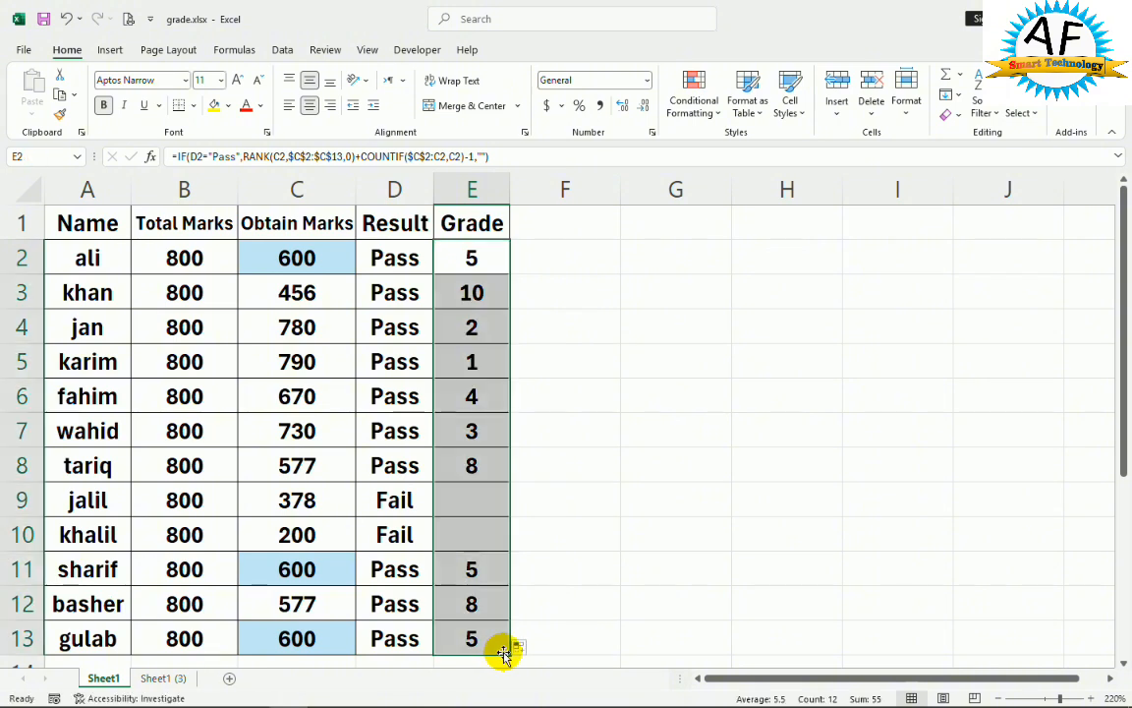
left_click(487, 261)
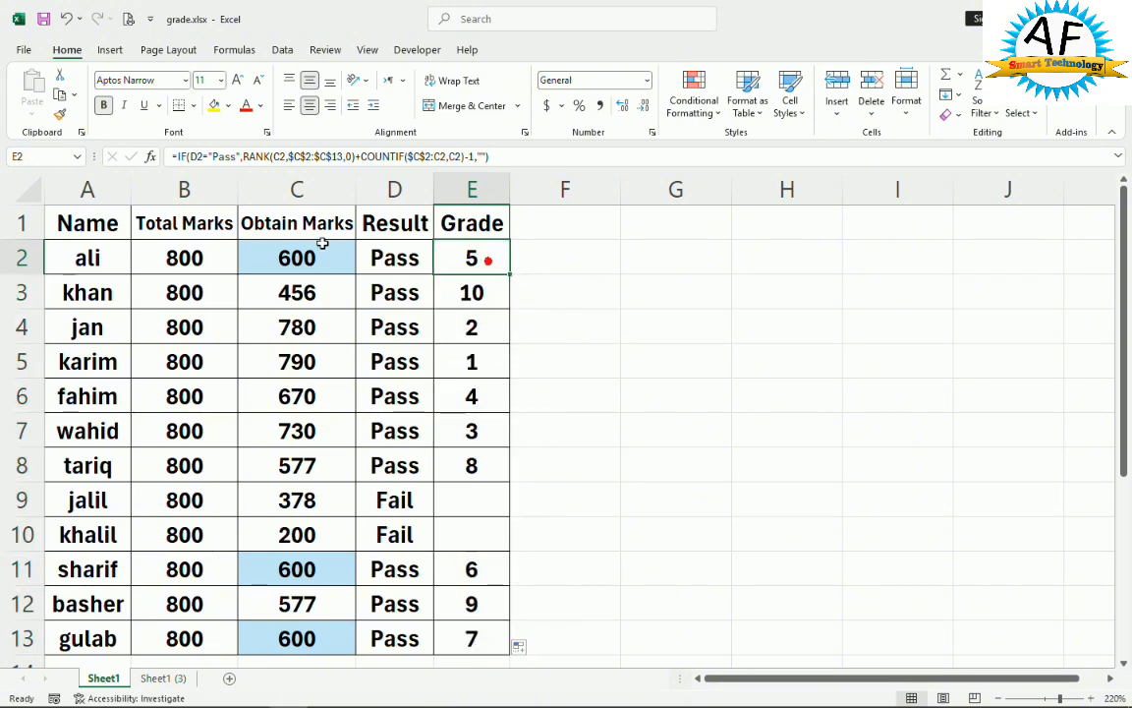
left_click(308, 258)
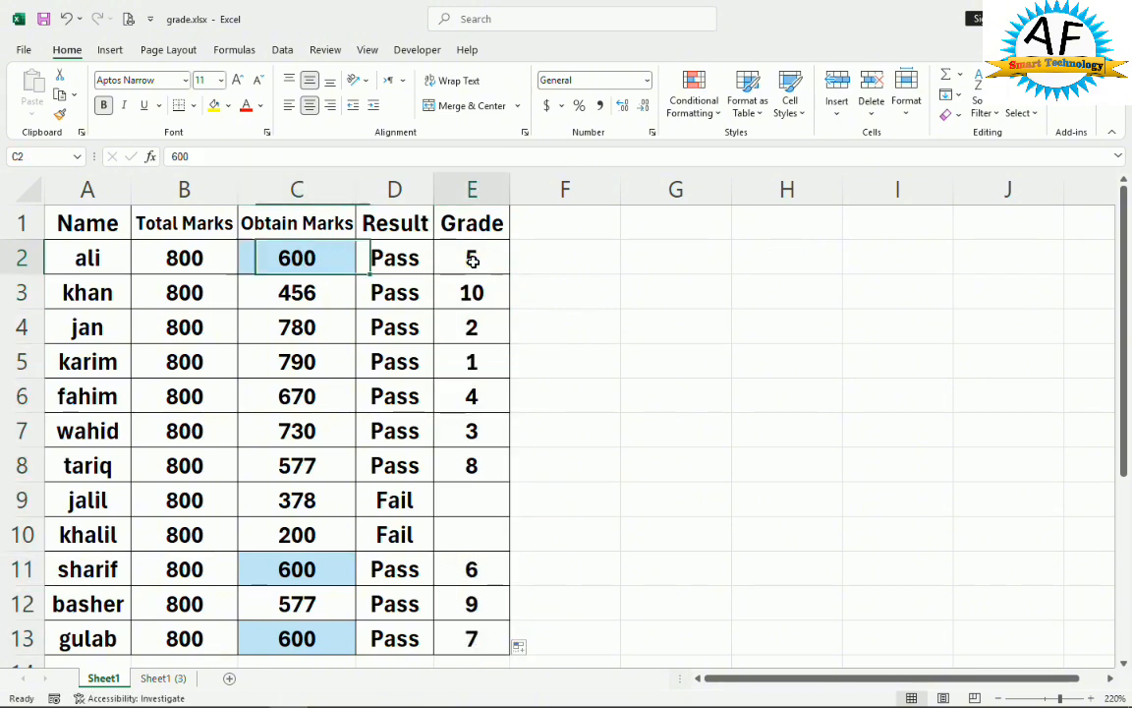
left_click(472, 259)
left_click(325, 567)
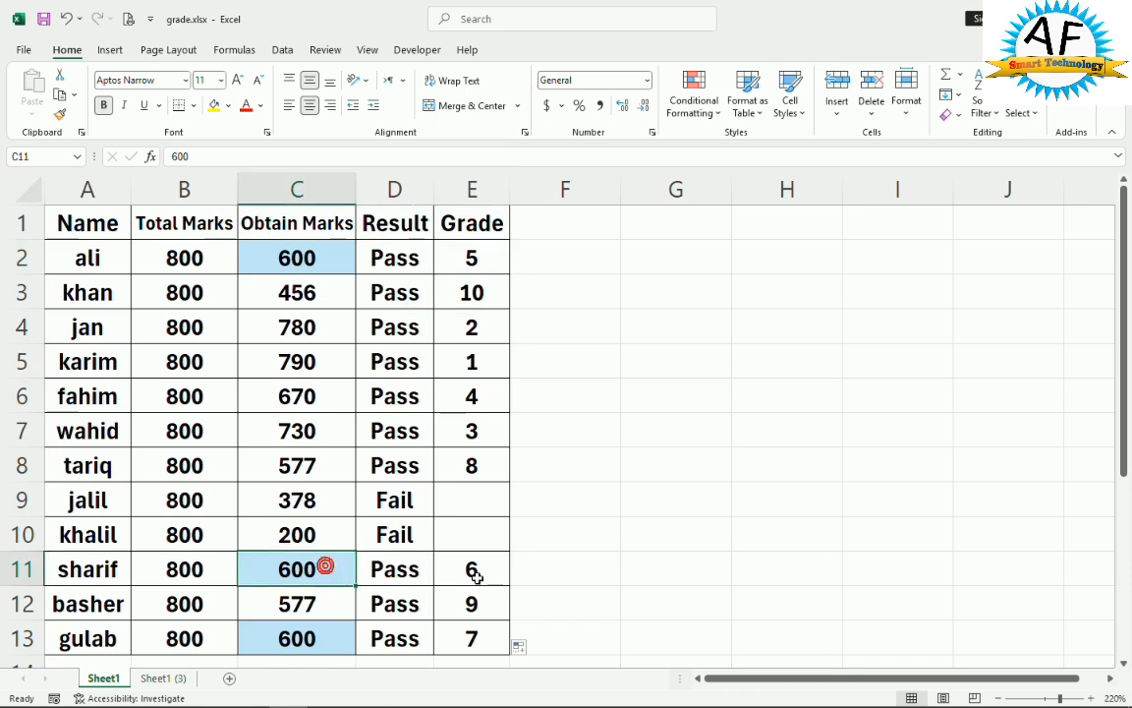
left_click(475, 574)
left_click(290, 644)
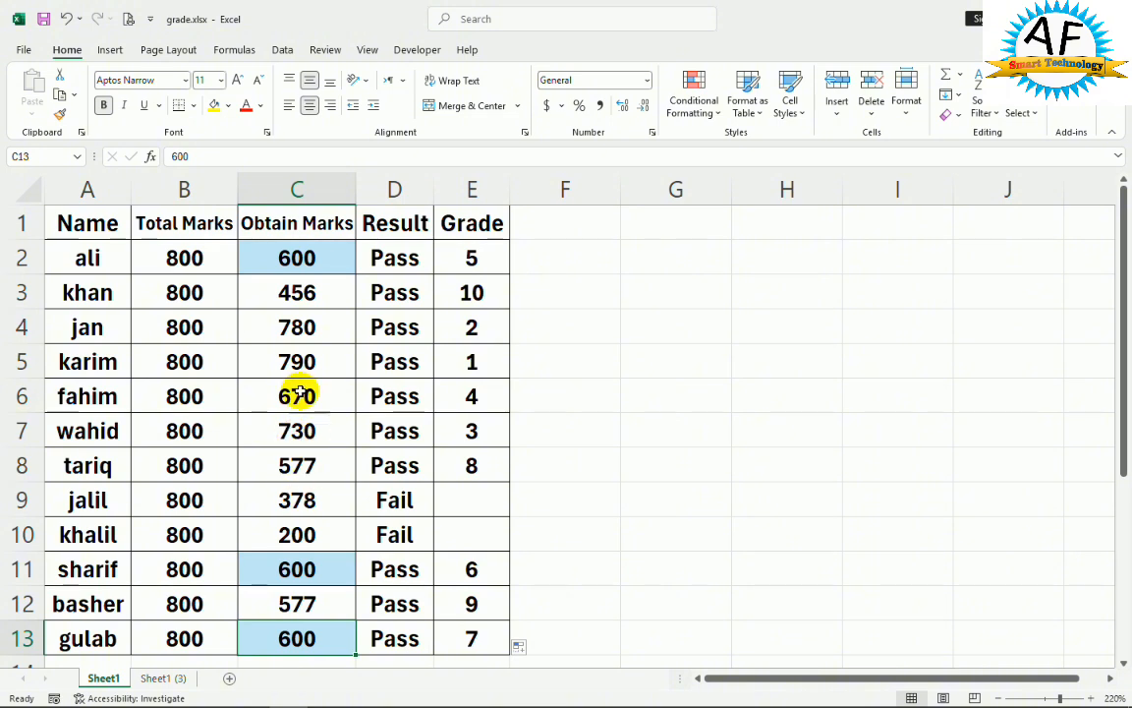
Step: Set the obtained marks in C3 to 600 and check that student's grade in E3
left_click(299, 306)
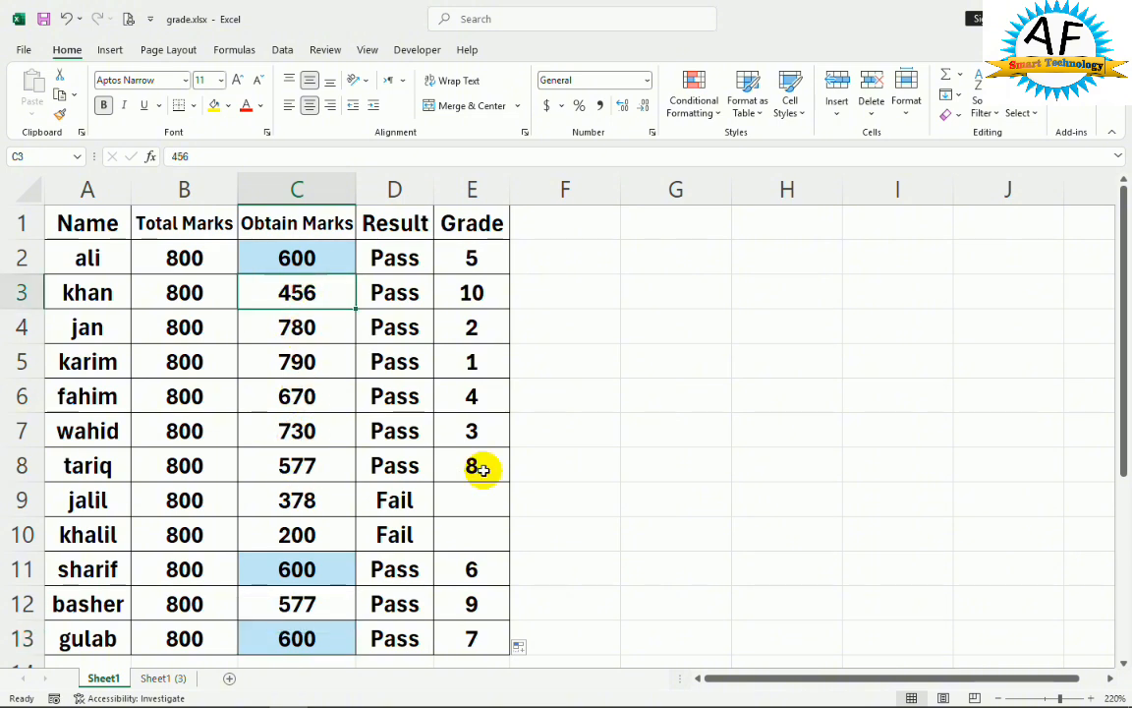
type("600")
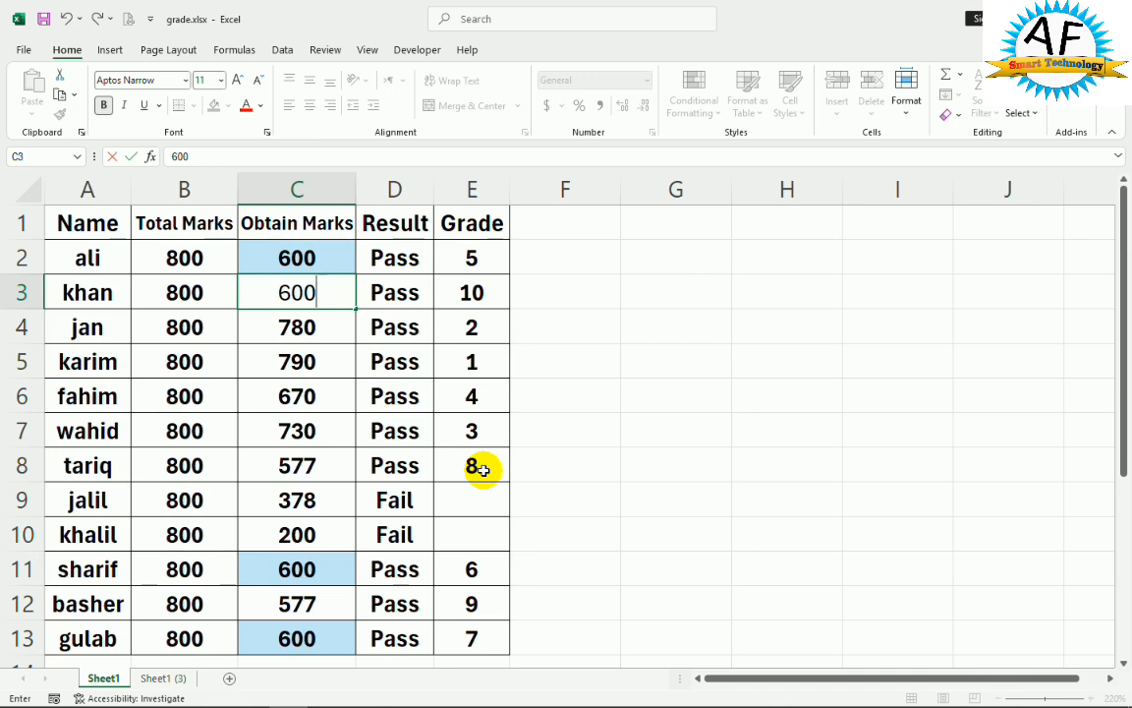
key("Return")
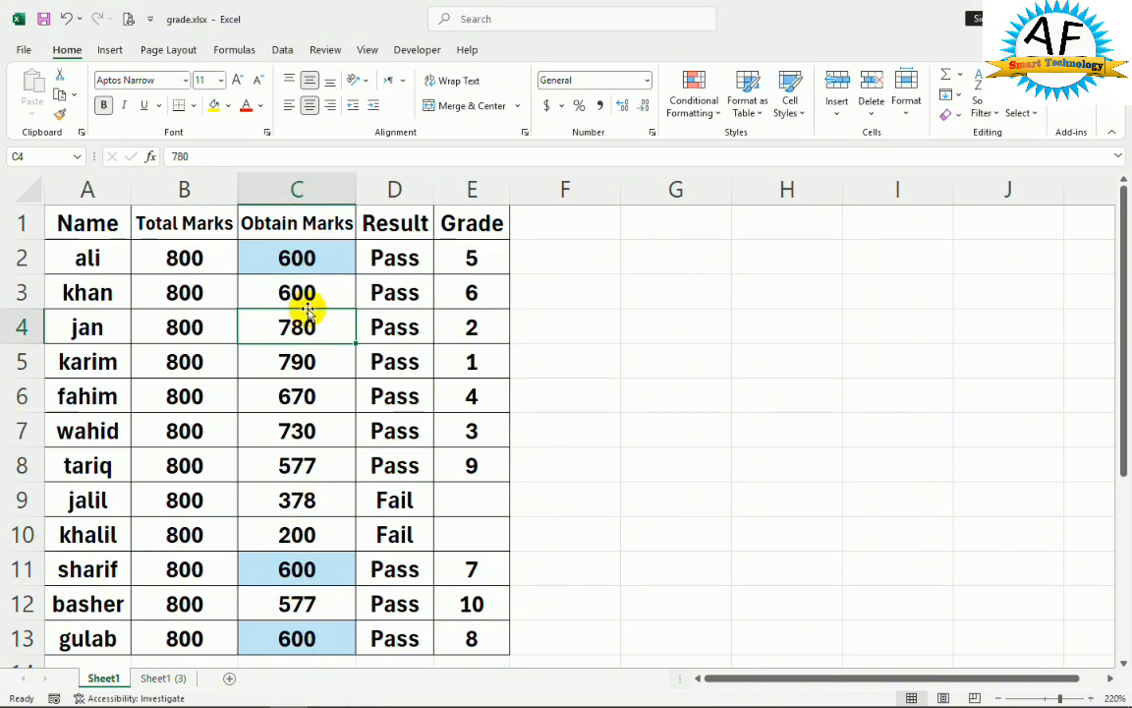
left_click(473, 287)
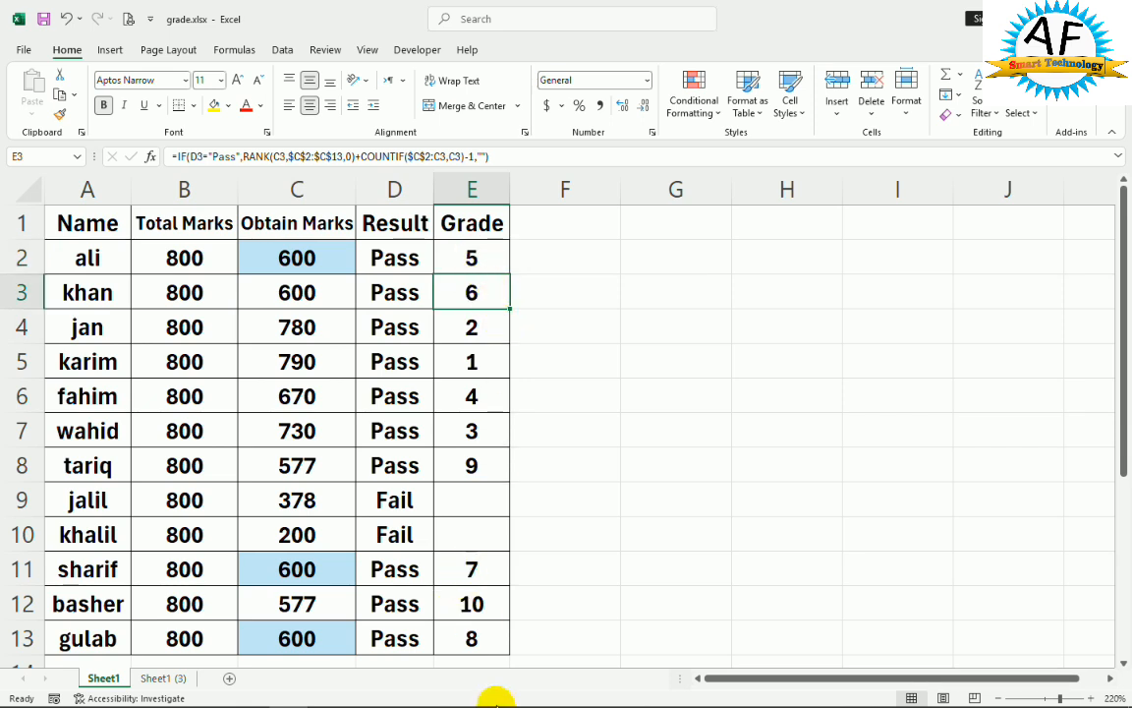
mouse_move(493, 696)
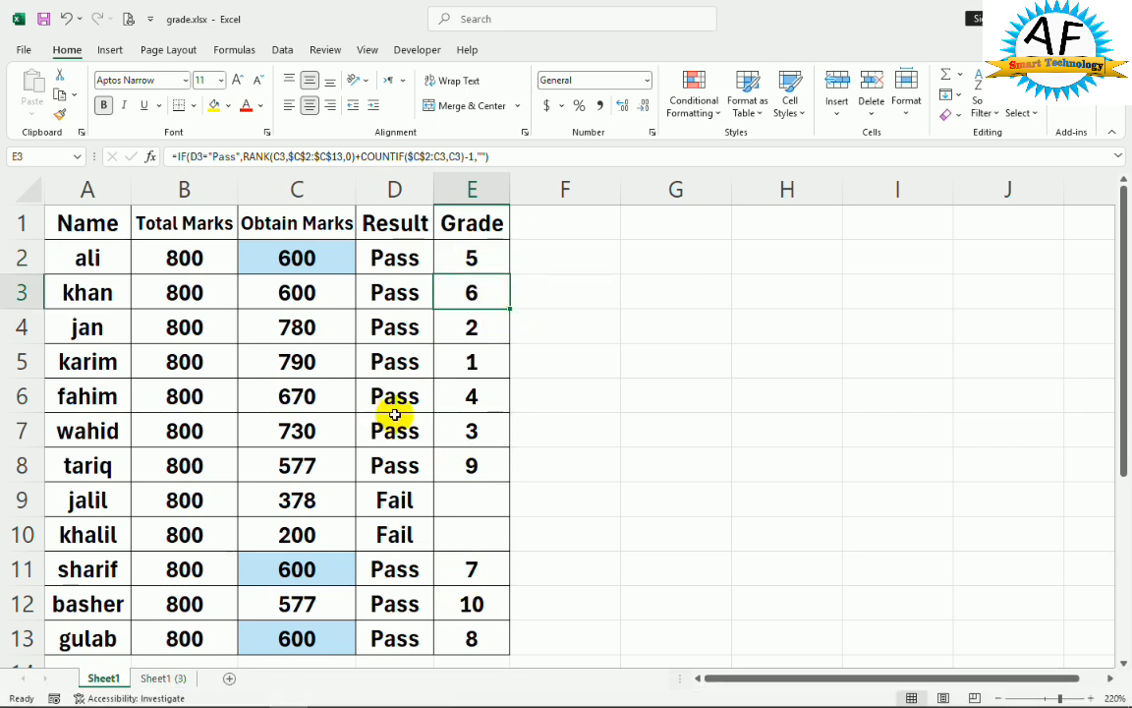